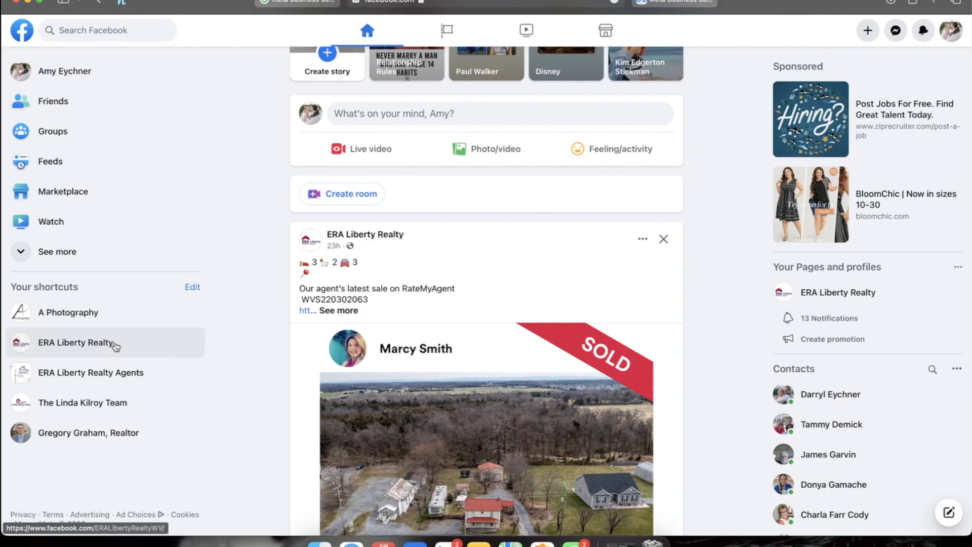
Step: Open the ERA Liberty Realty business page from the Facebook feed and go to its Ad Center
left_click(115, 346)
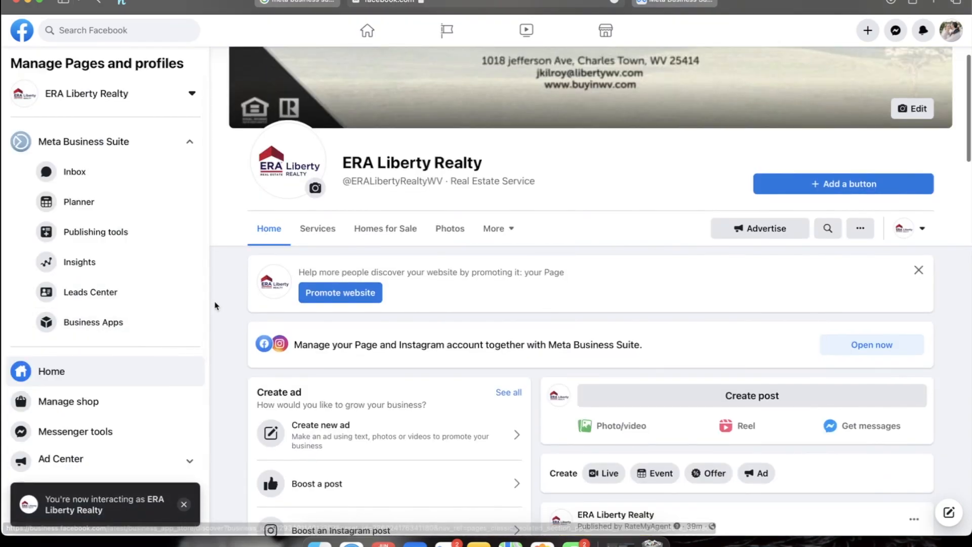
scroll(242, 291, "down", 1)
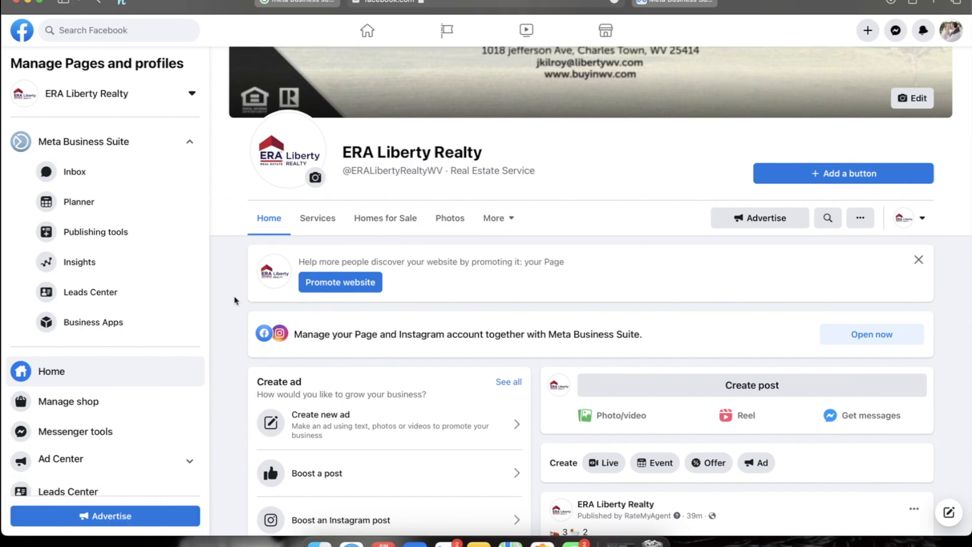
scroll(235, 300, "down", 2)
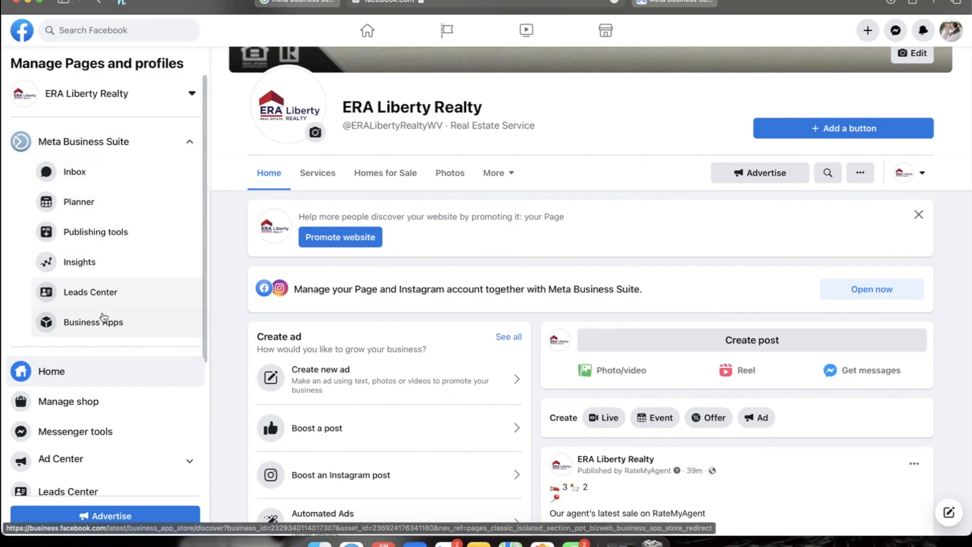
scroll(169, 245, "down", 2)
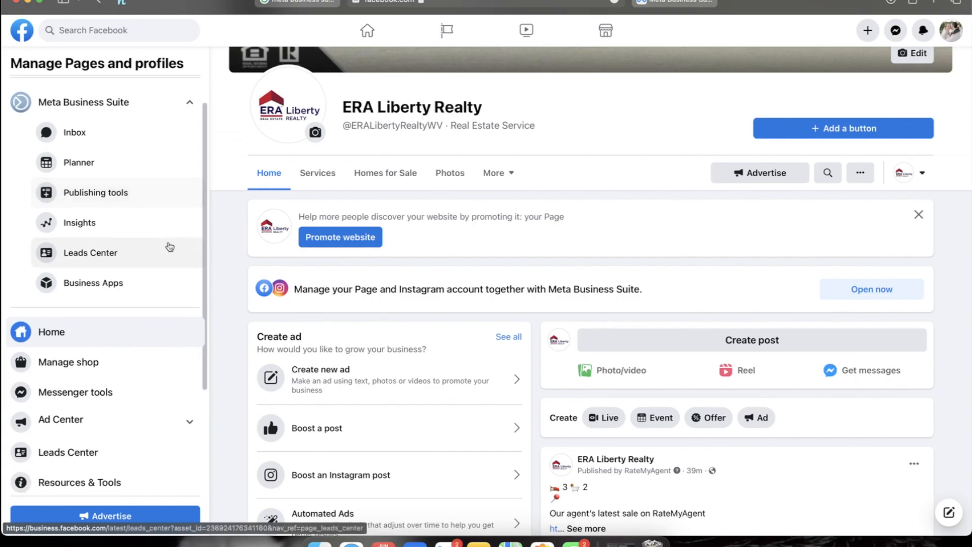
left_click(192, 98)
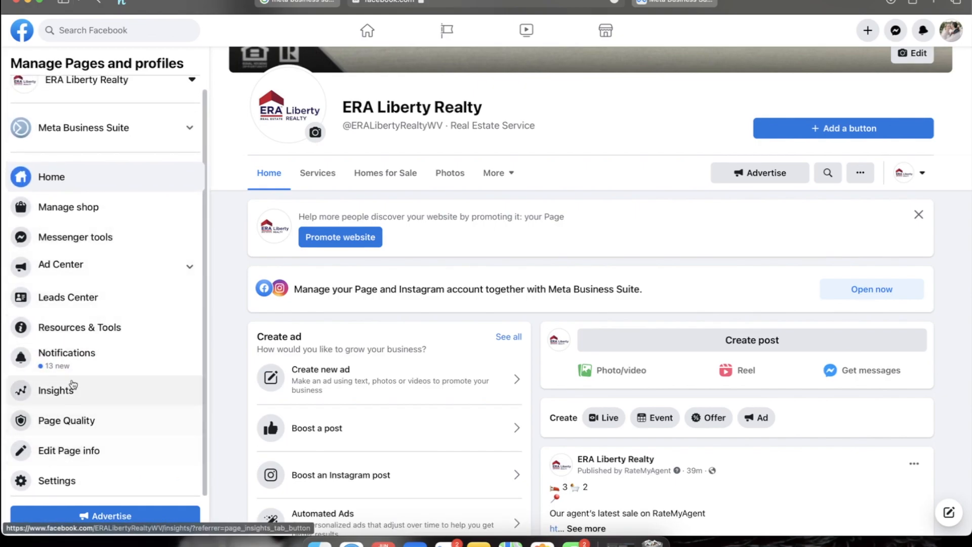
left_click(93, 272)
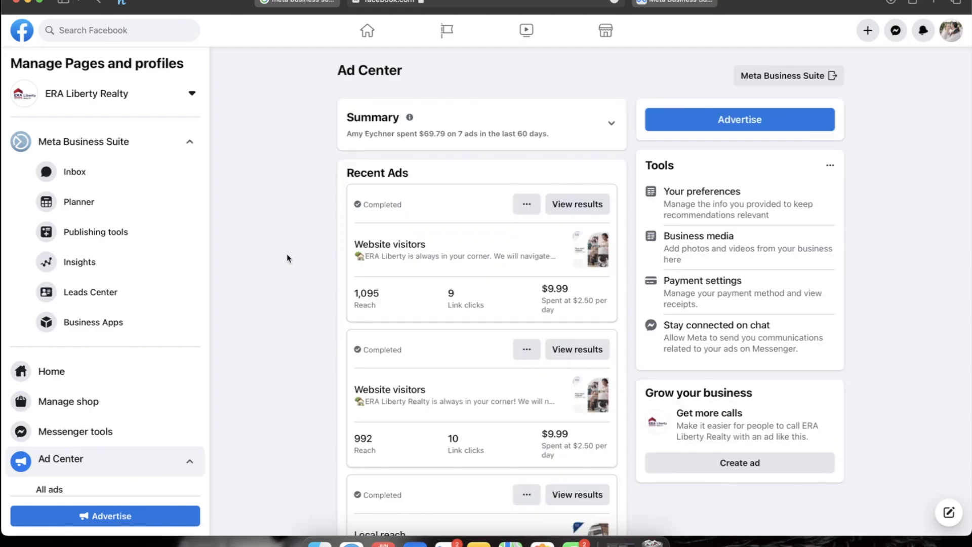
Step: Look through the recent ads in the Ad Center and open the choice of ad types for a new advertisement
scroll(287, 258, "down", 5)
scroll(287, 258, "up", 3)
scroll(287, 258, "up", 3)
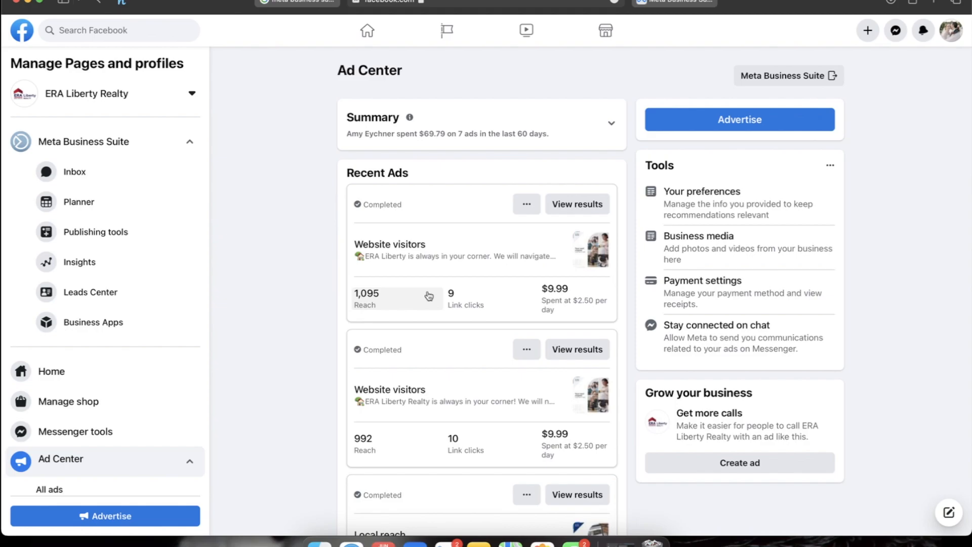
left_click(753, 125)
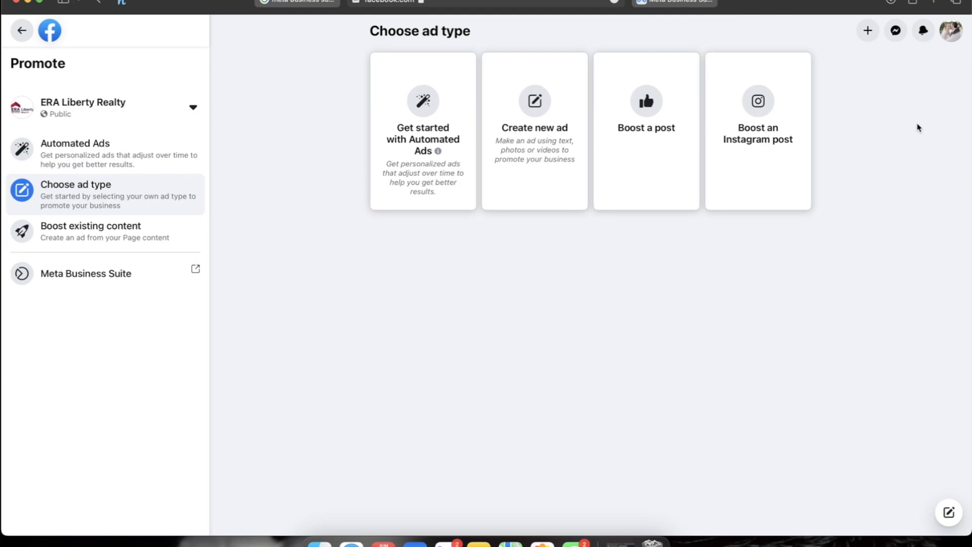
Step: Switch to Meta Business Suite and review the goals available for creating an ad
left_click(683, 2)
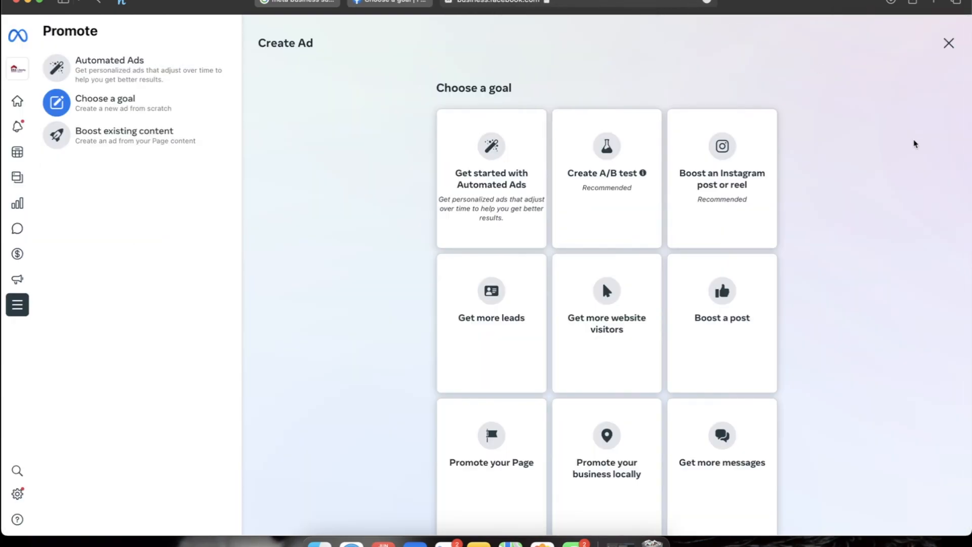
scroll(834, 209, "down", 1)
scroll(834, 209, "up", 1)
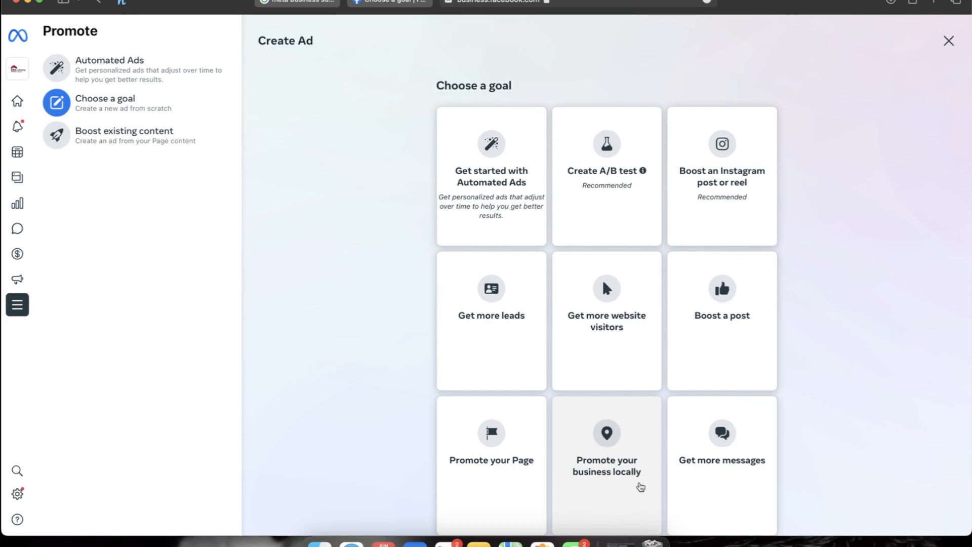
Step: View the Meta for Creators page about Meta Business Suite from the Google results and return to the ad goals
left_click(295, 1)
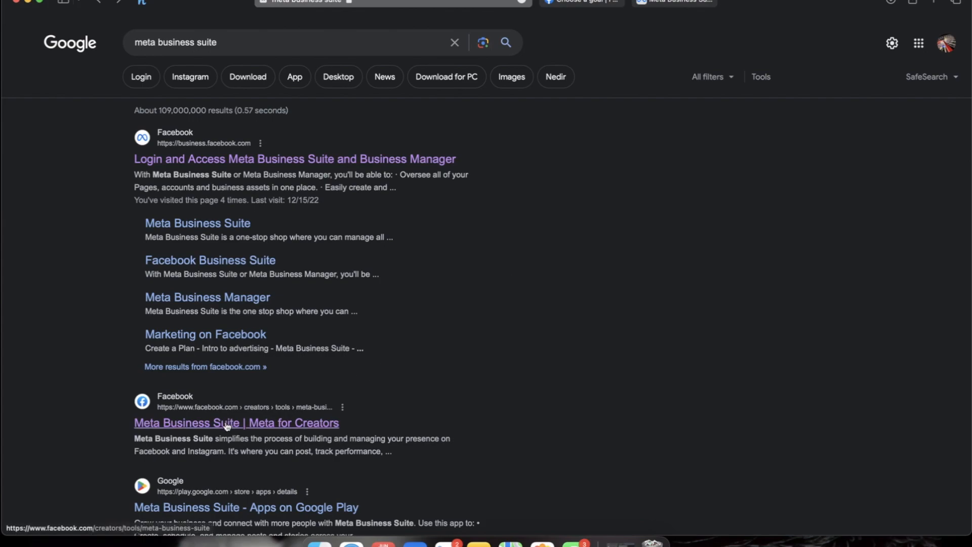
scroll(226, 429, "down", 2)
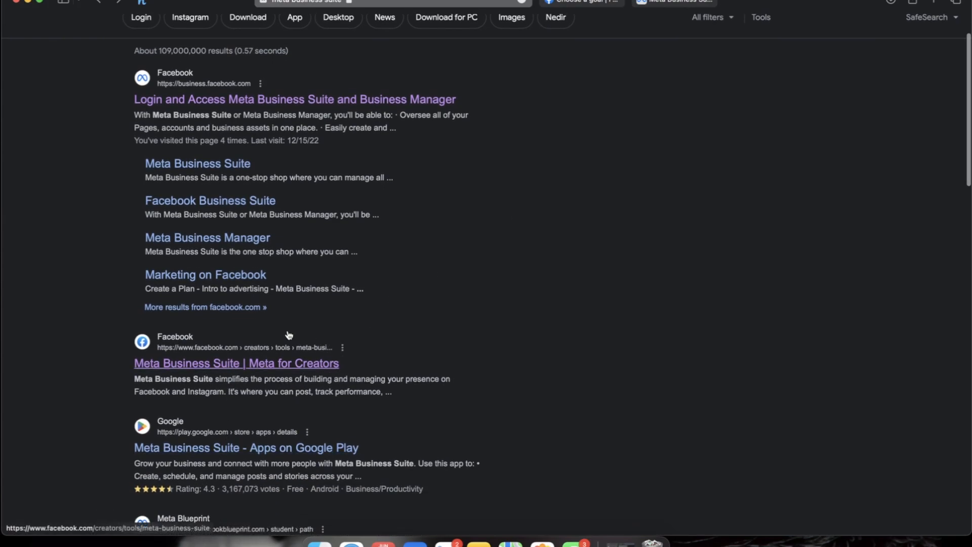
left_click(226, 370)
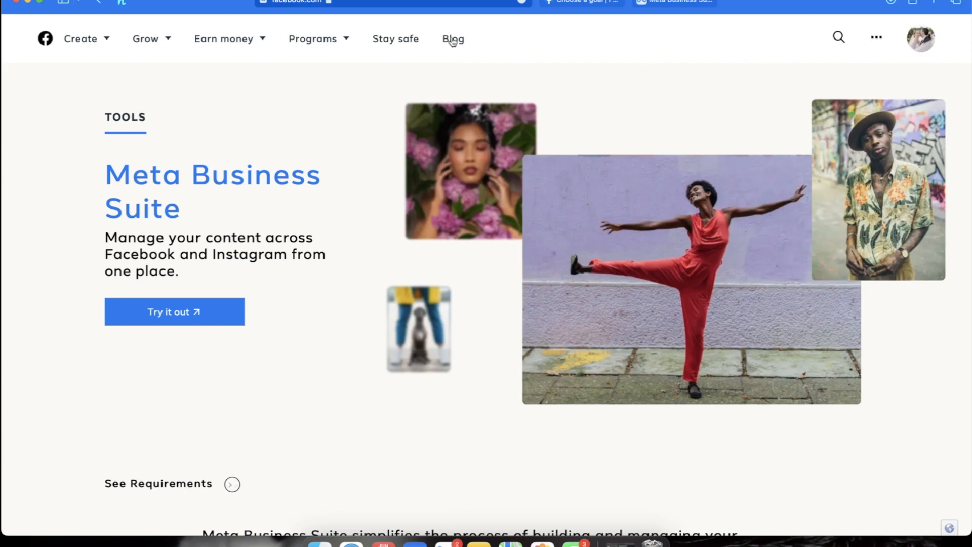
left_click(263, 5)
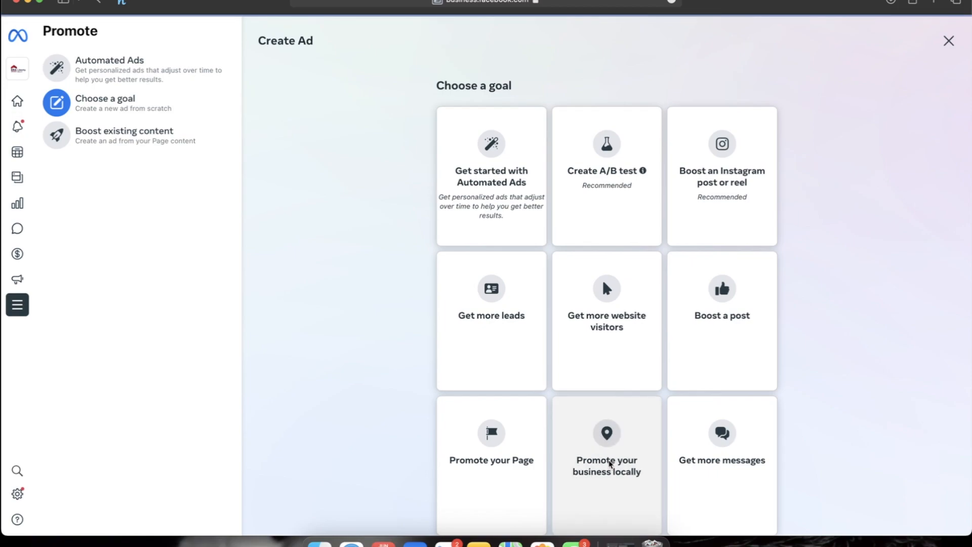
Step: Choose the goal of promoting the business locally and declare the ad as being in the Housing special category
left_click(610, 464)
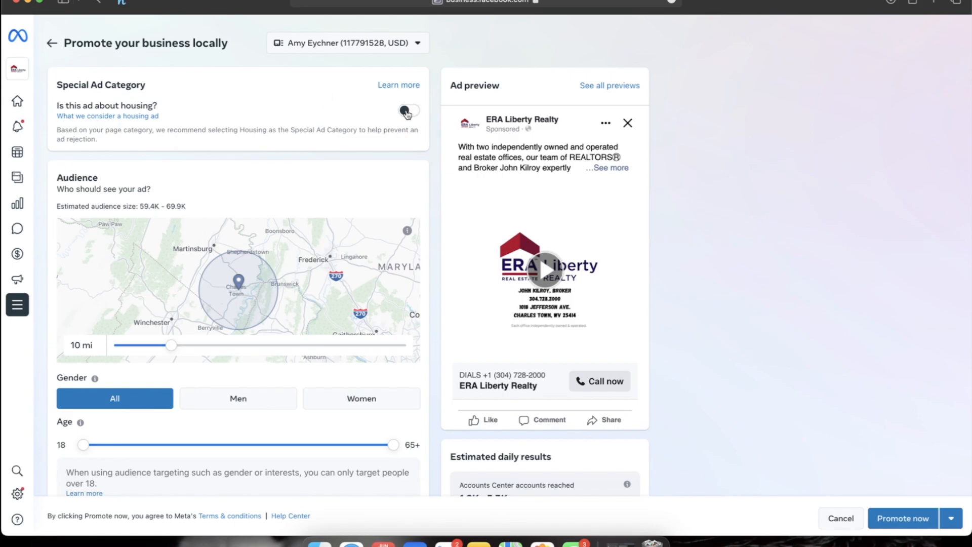
left_click(408, 111)
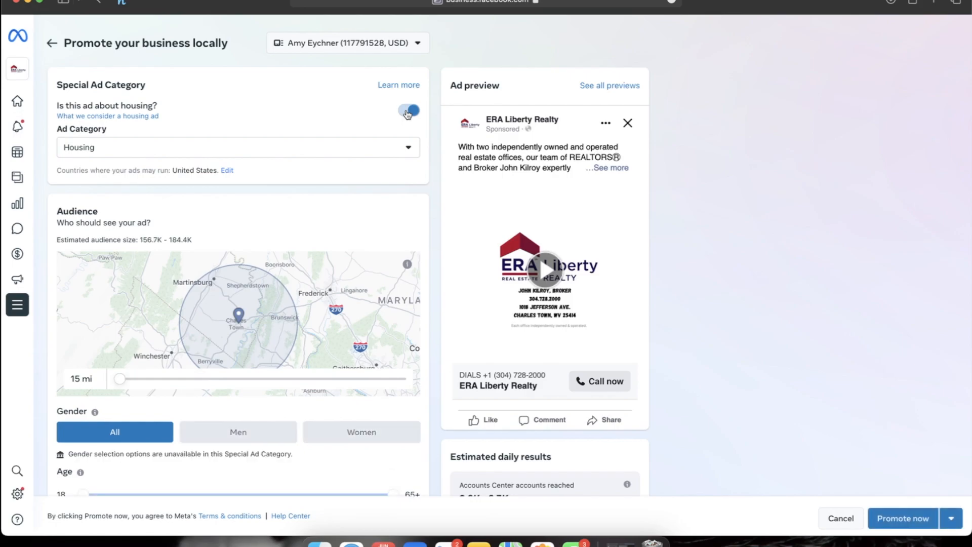
left_click(409, 149)
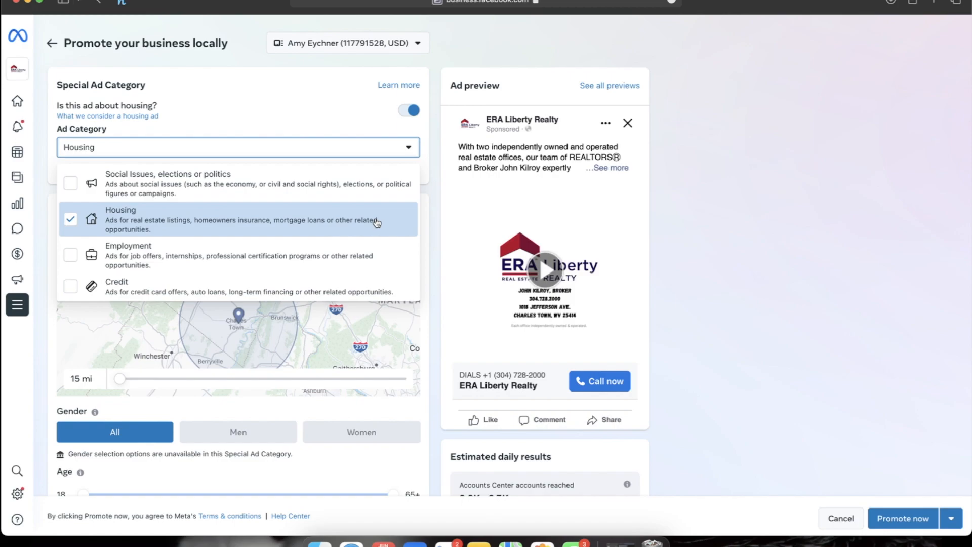
left_click(434, 189)
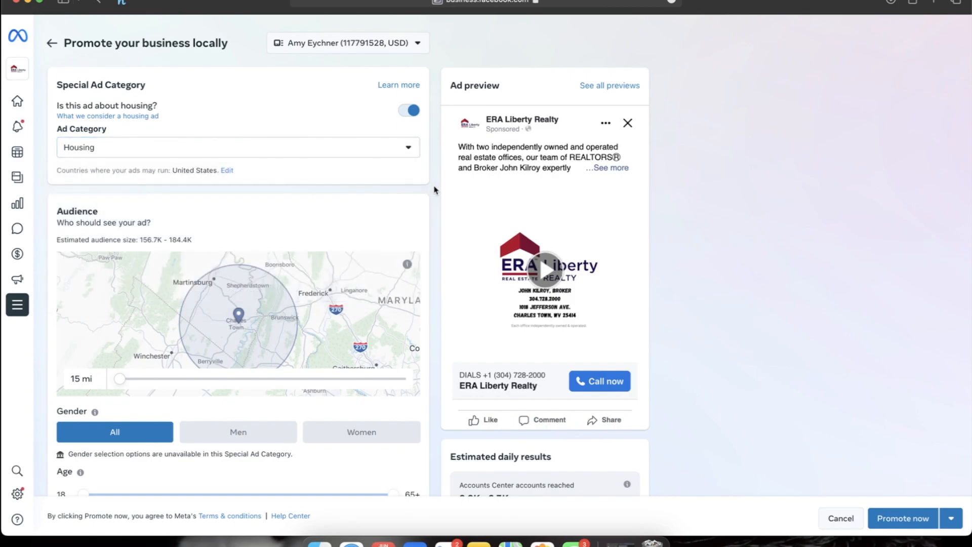
Step: Set the audience radius around Charles Town to 20 mi after trying 50 mi
scroll(433, 190, "down", 2)
scroll(434, 190, "down", 3)
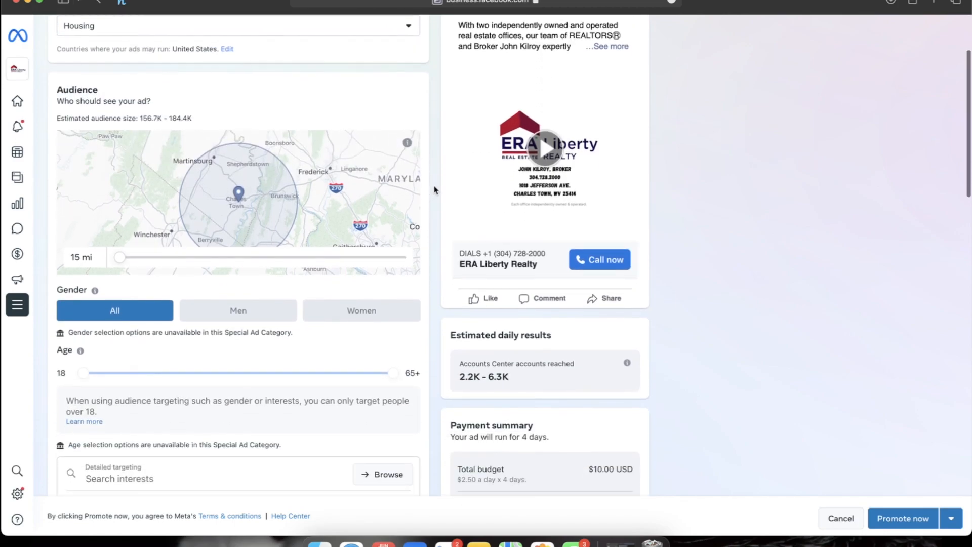
scroll(434, 190, "down", 1)
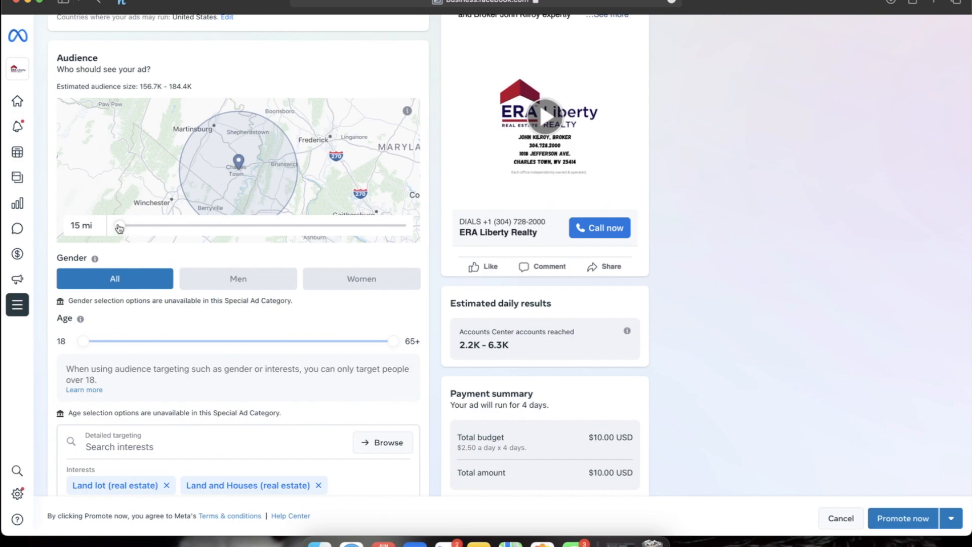
left_click_drag(120, 228, 413, 227)
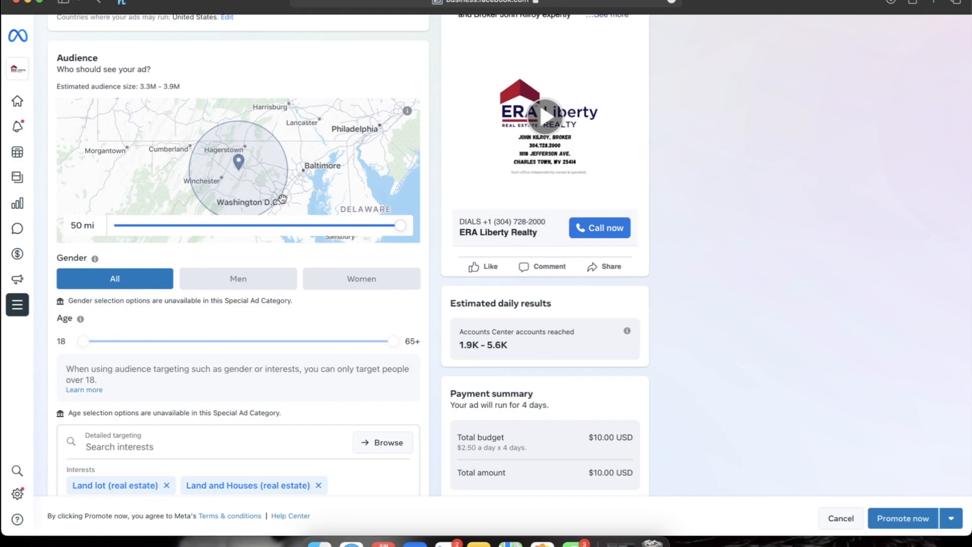
left_click(400, 226)
left_click_drag(400, 227, 158, 231)
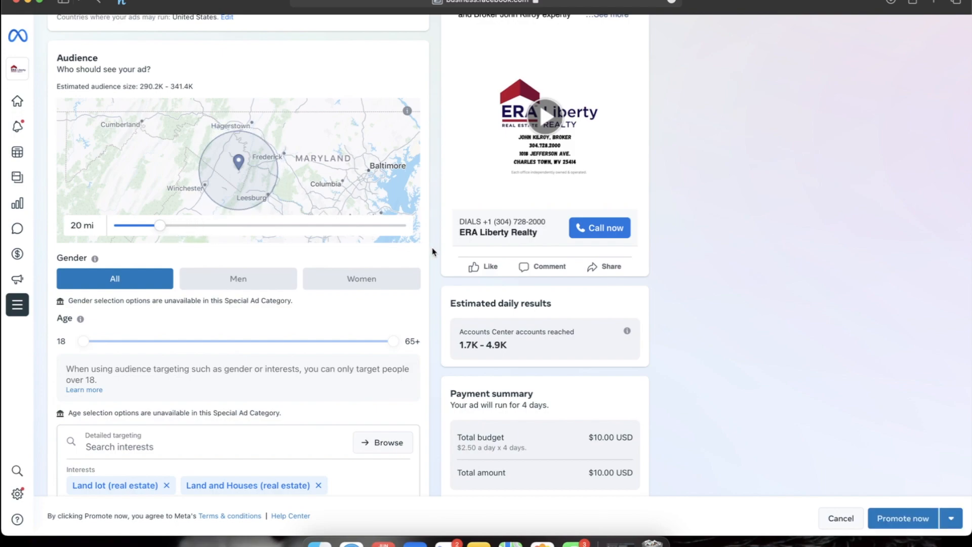
Step: Open the detailed targeting interests and remove Landlord (real estate) from the selected ones
scroll(433, 251, "down", 3)
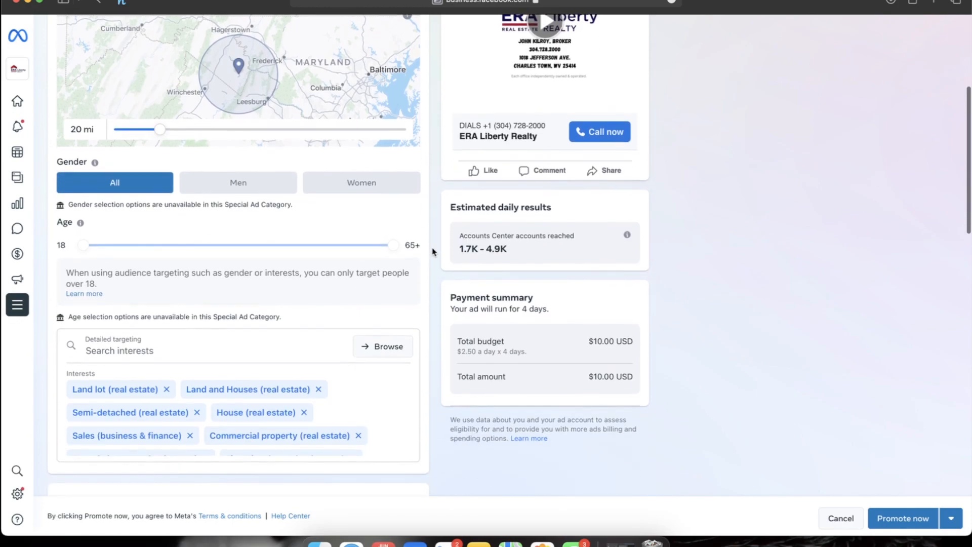
scroll(433, 251, "down", 3)
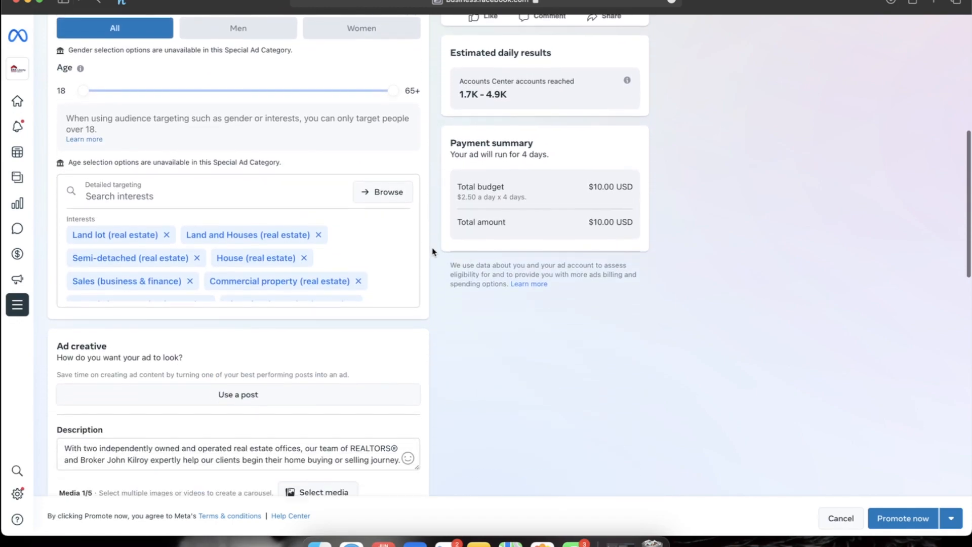
scroll(432, 252, "down", 1)
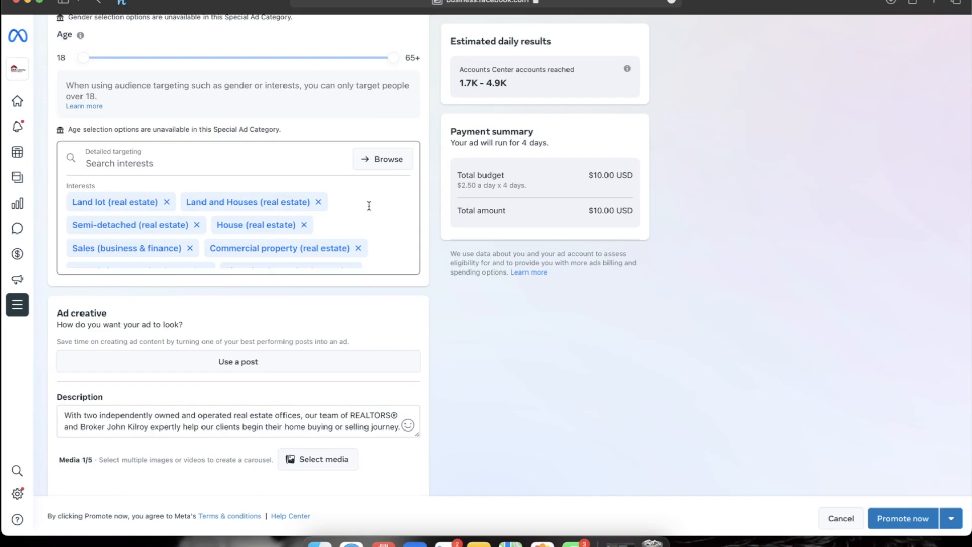
left_click(382, 163)
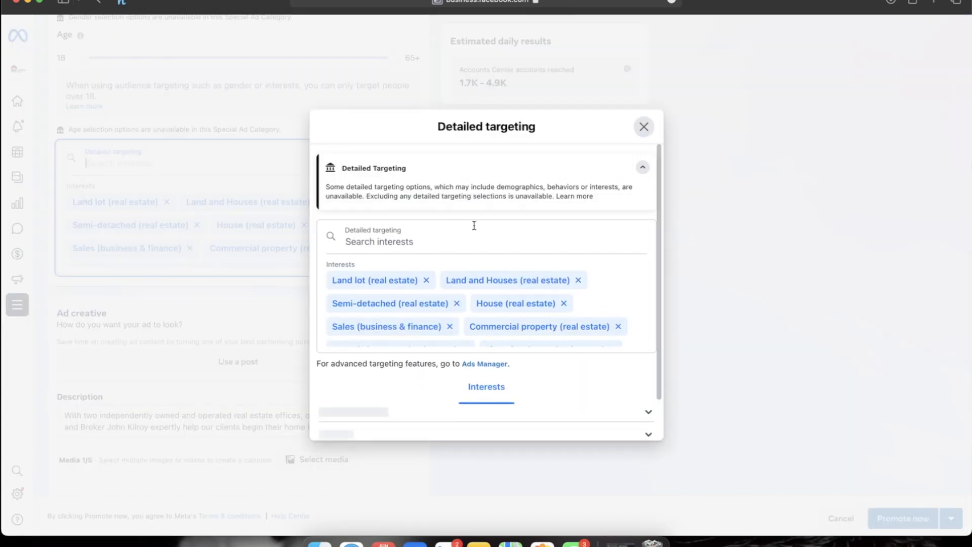
scroll(595, 287, "down", 2)
scroll(594, 289, "down", 3)
scroll(594, 289, "down", 4)
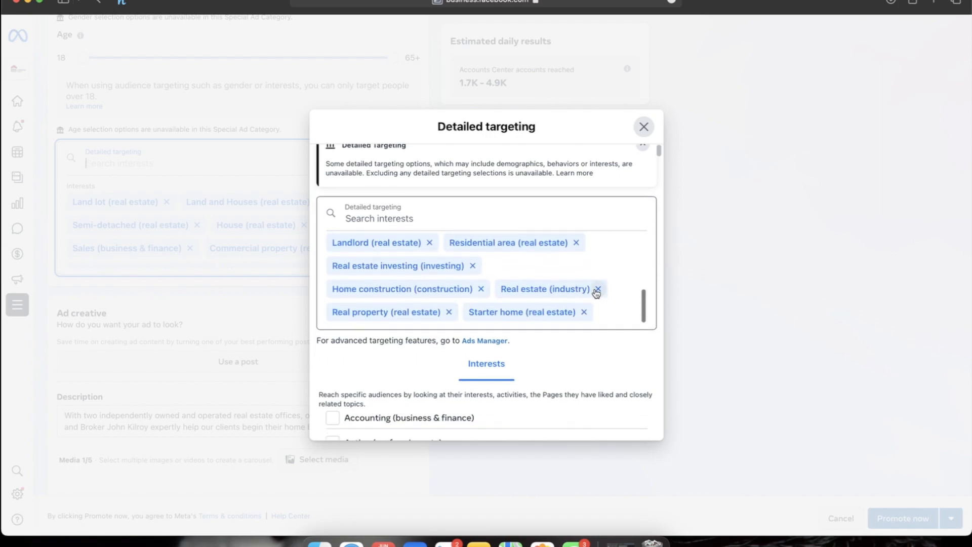
scroll(596, 293, "down", 1)
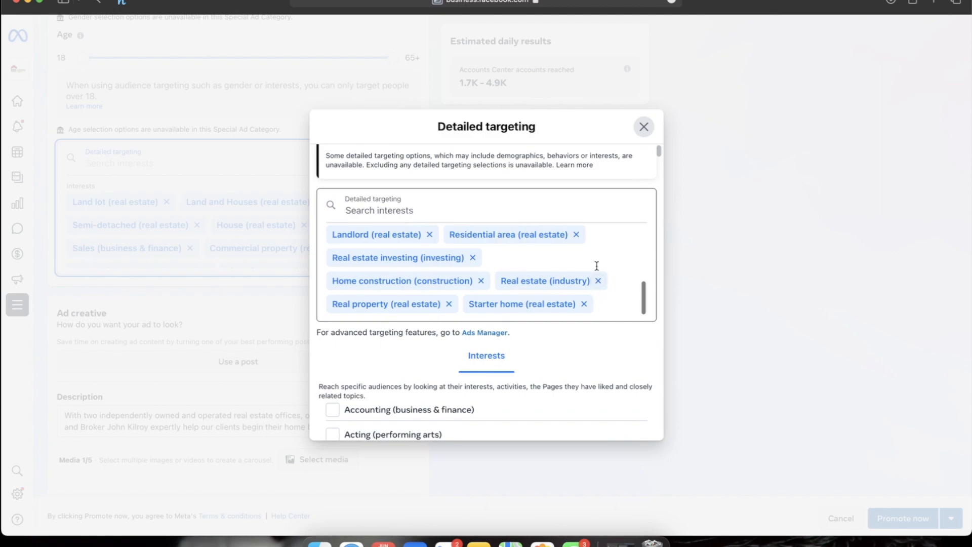
left_click(429, 235)
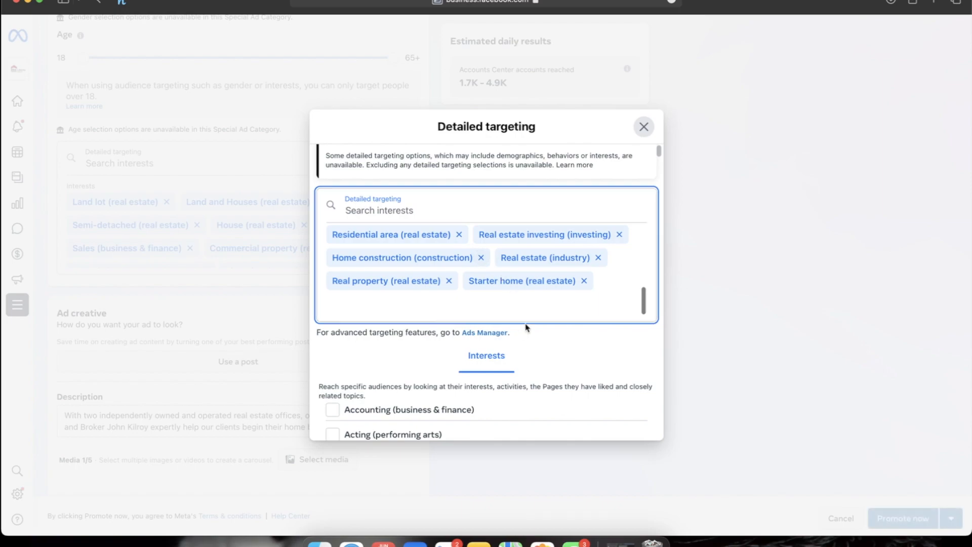
Step: Examine the already selected interests and the full list of interests available for detailed targeting
scroll(593, 299, "up", 2)
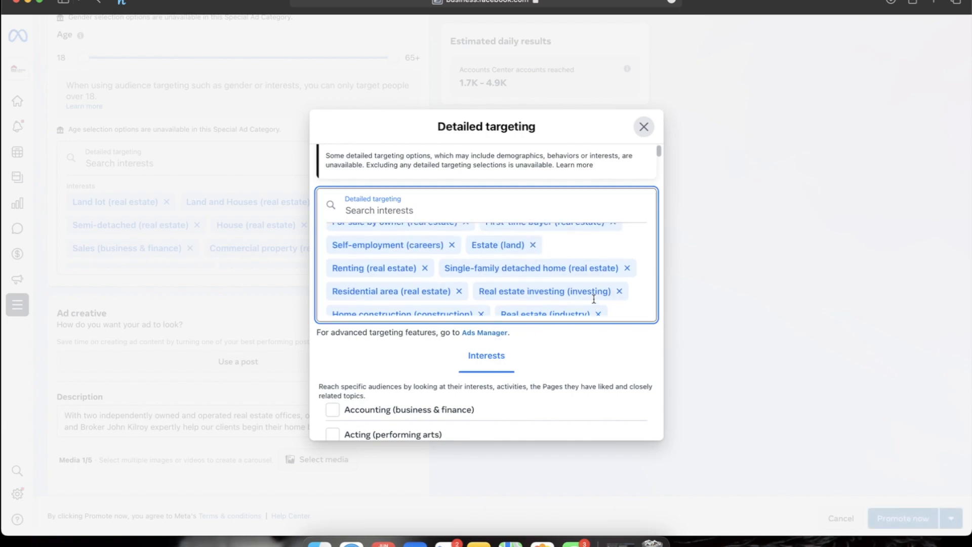
scroll(597, 364, "down", 4)
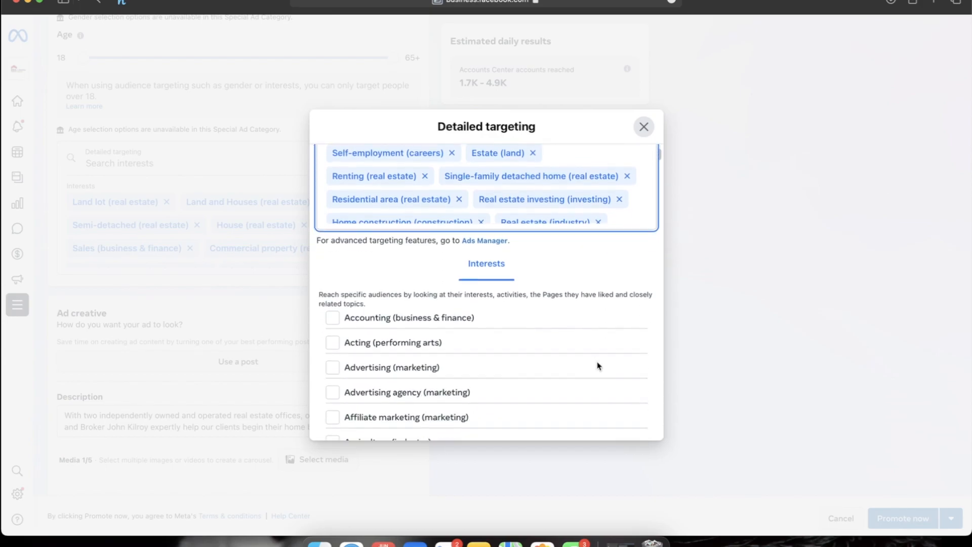
scroll(597, 365, "down", 4)
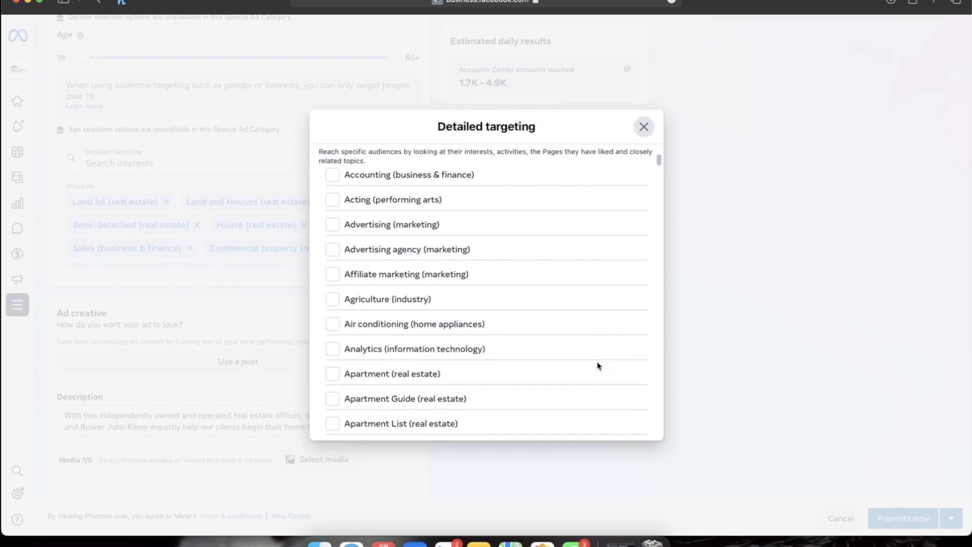
mouse_move(658, 164)
left_mouse_down()
mouse_move(657, 180)
mouse_move(658, 165)
left_mouse_up()
scroll(576, 241, "up", 5)
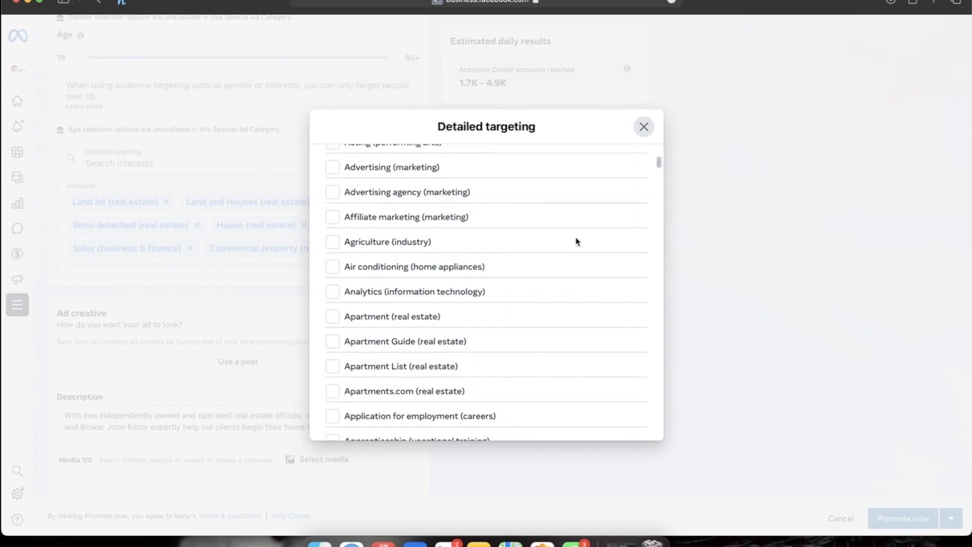
scroll(577, 241, "down", 3)
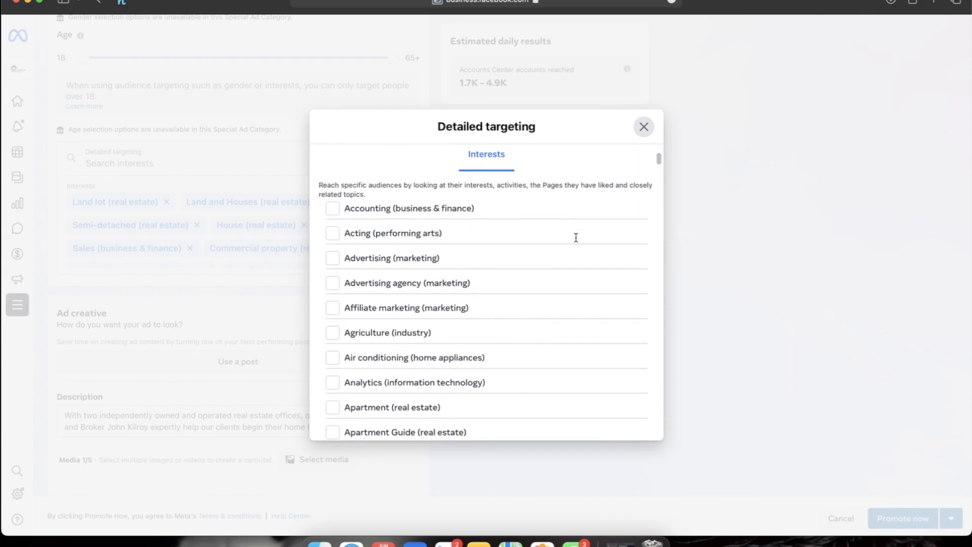
scroll(577, 242, "down", 1)
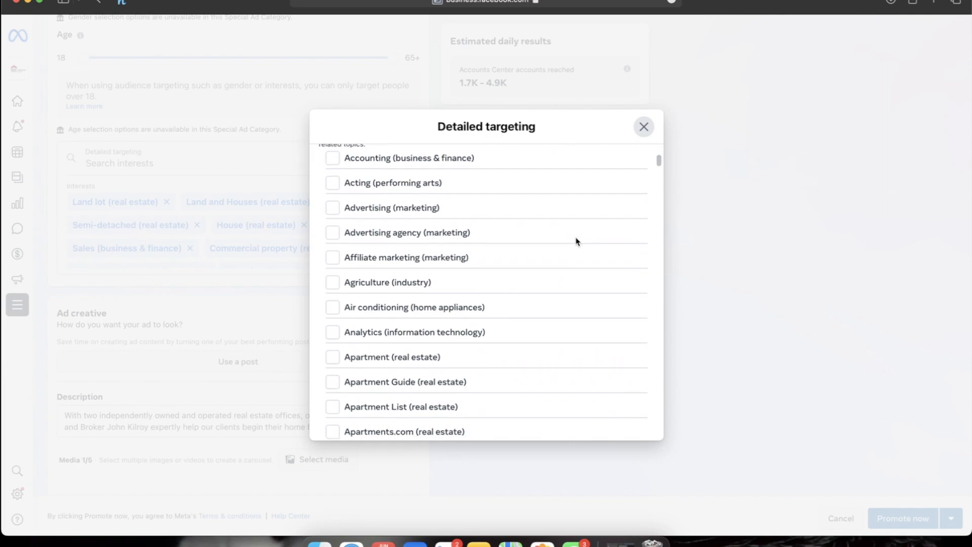
scroll(577, 241, "down", 5)
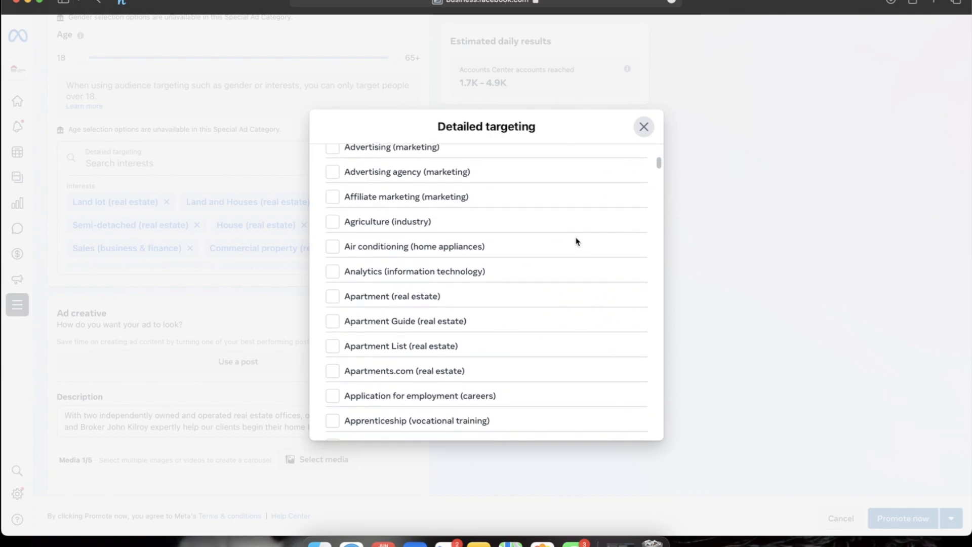
scroll(577, 242, "down", 20)
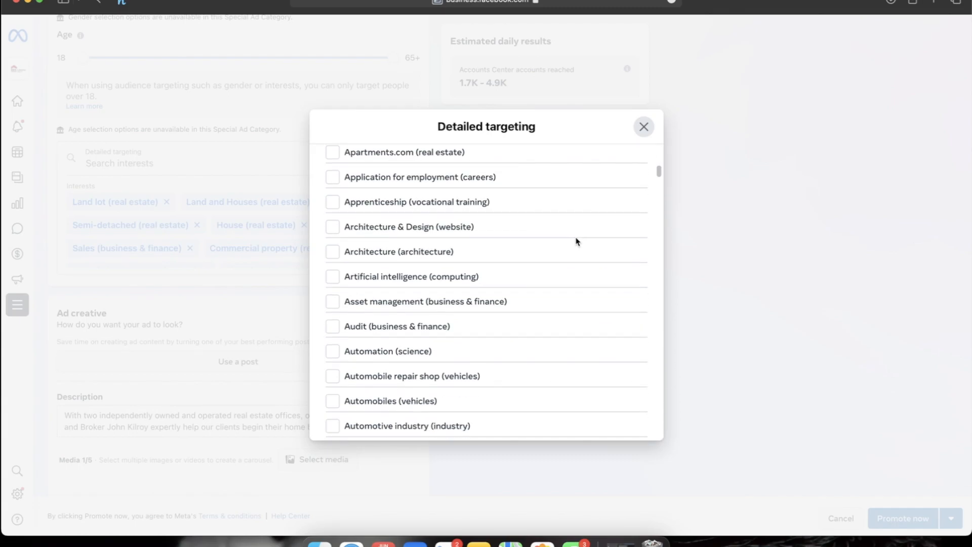
scroll(576, 241, "down", 20)
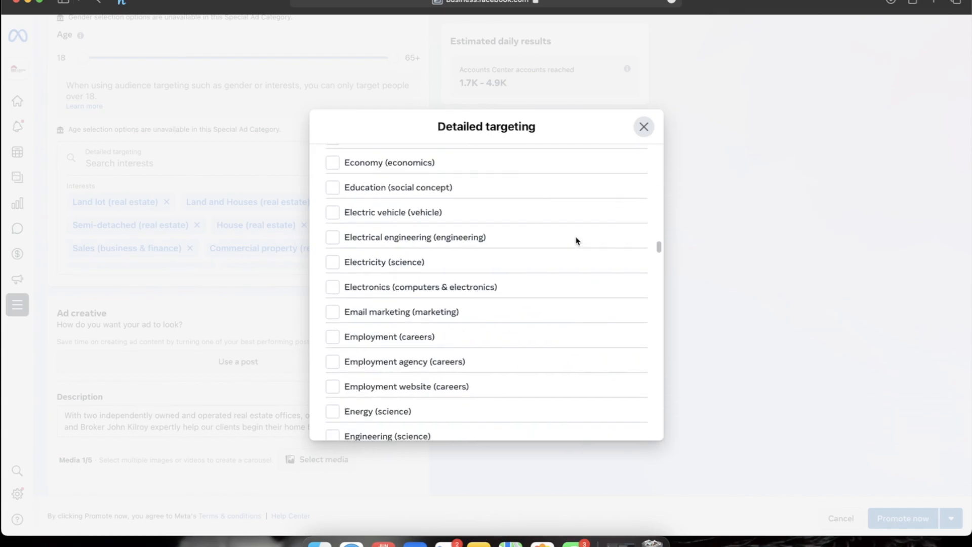
scroll(577, 241, "down", 20)
scroll(577, 242, "up", 5)
scroll(577, 241, "up", 9)
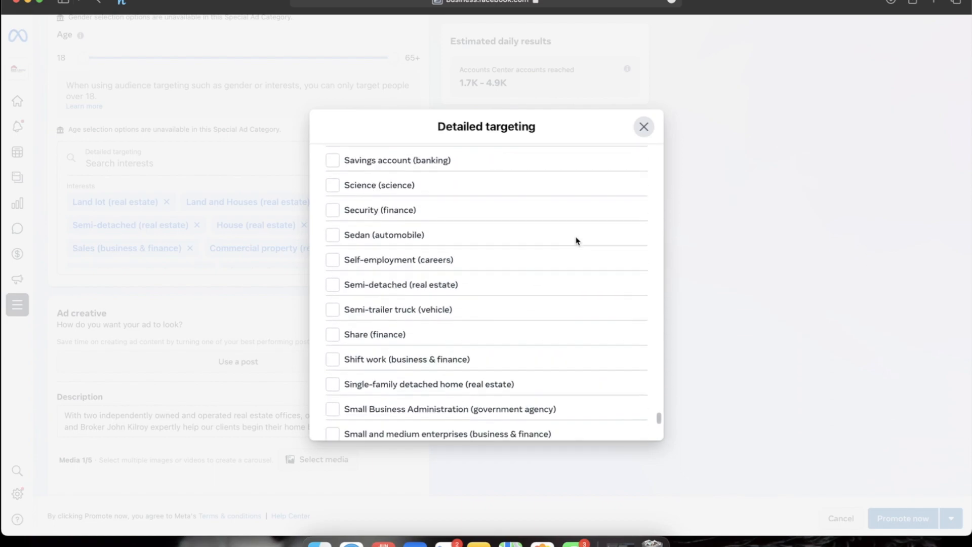
Step: Select the interests Real estate license, Real property and Real estate (industry), and close the detailed targeting list
scroll(577, 242, "up", 6)
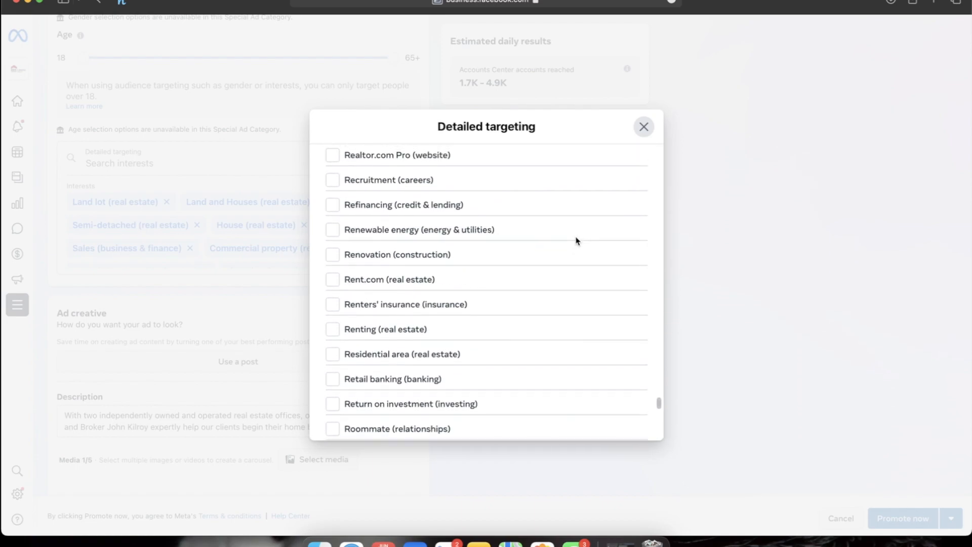
scroll(577, 241, "up", 1)
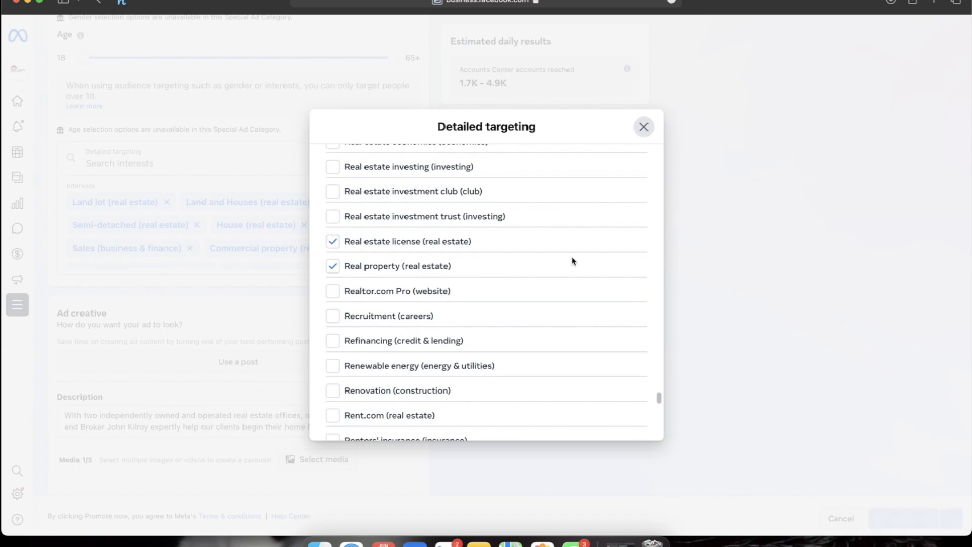
scroll(577, 242, "up", 3)
scroll(577, 243, "up", 1)
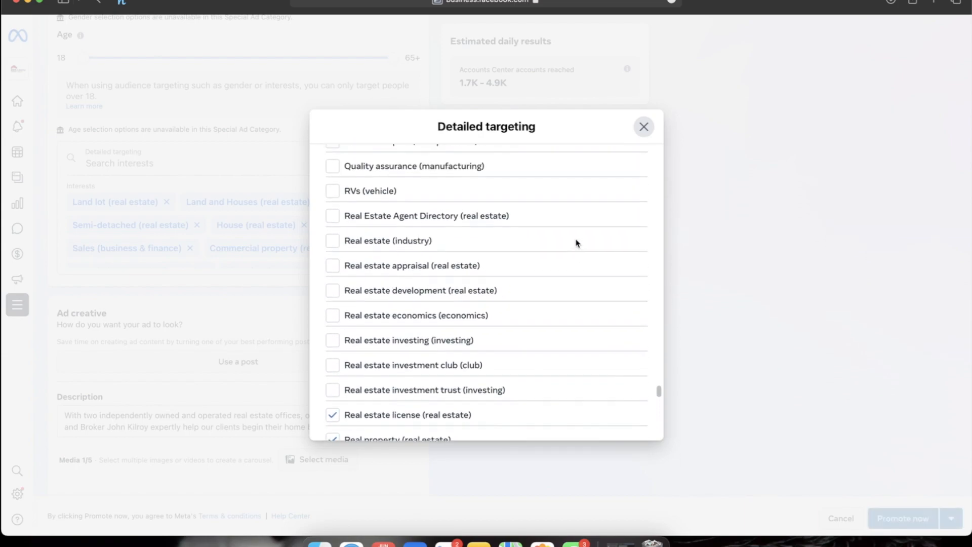
scroll(577, 243, "up", 1)
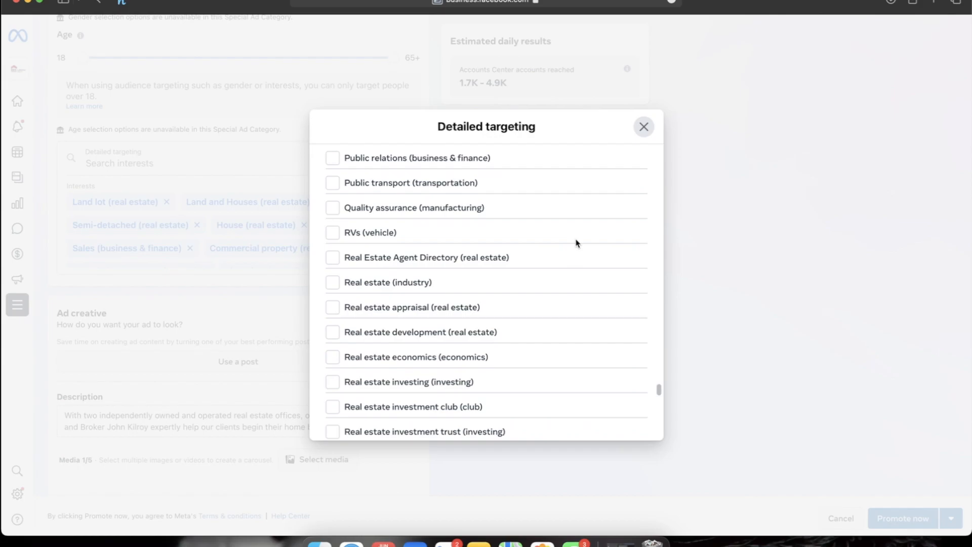
left_click(333, 283)
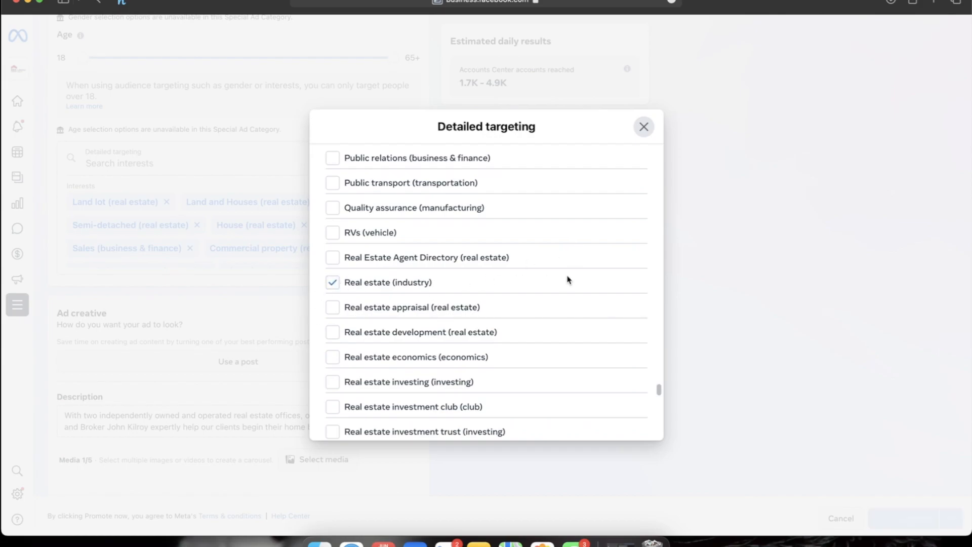
scroll(567, 279, "up", 10)
scroll(567, 279, "up", 15)
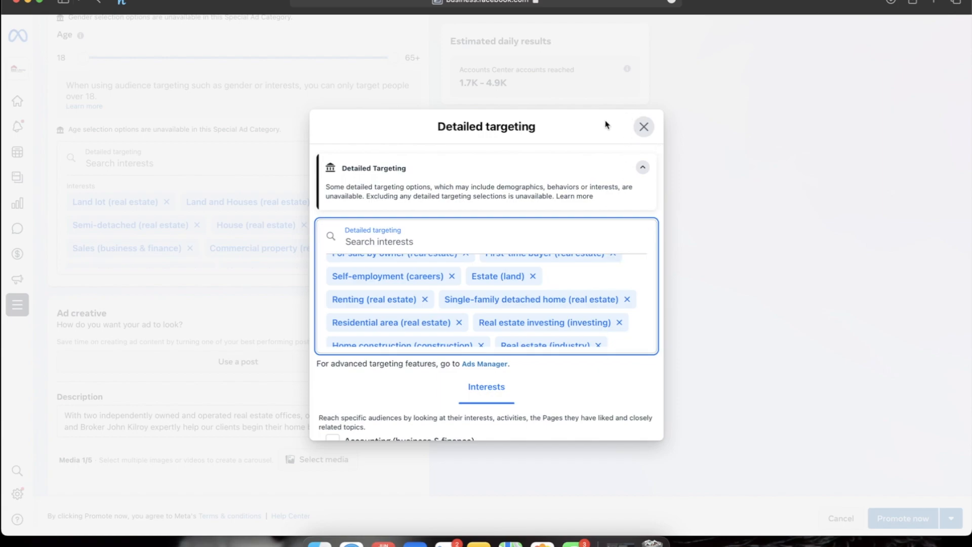
left_click(643, 127)
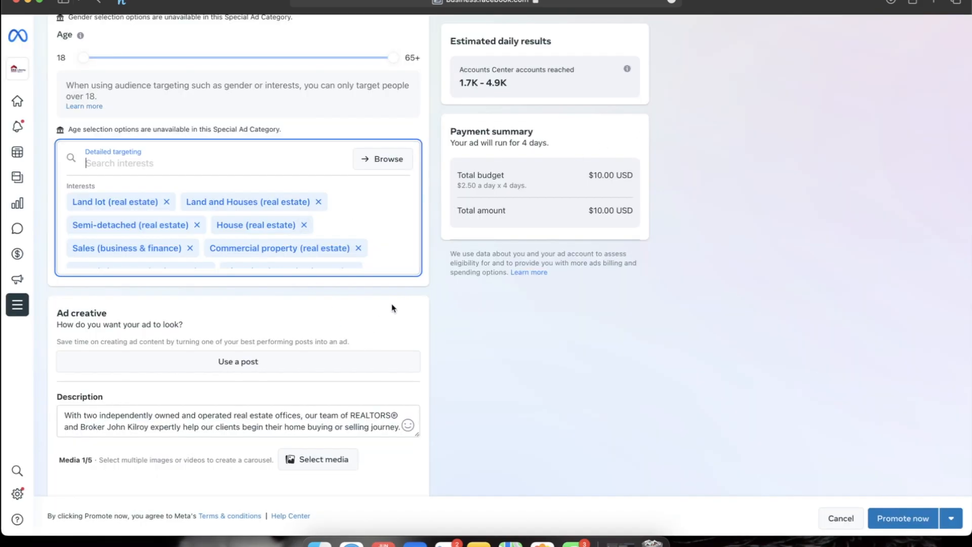
Step: Review the ad creative section and try to enlarge its description box
scroll(392, 308, "down", 3)
scroll(392, 307, "down", 2)
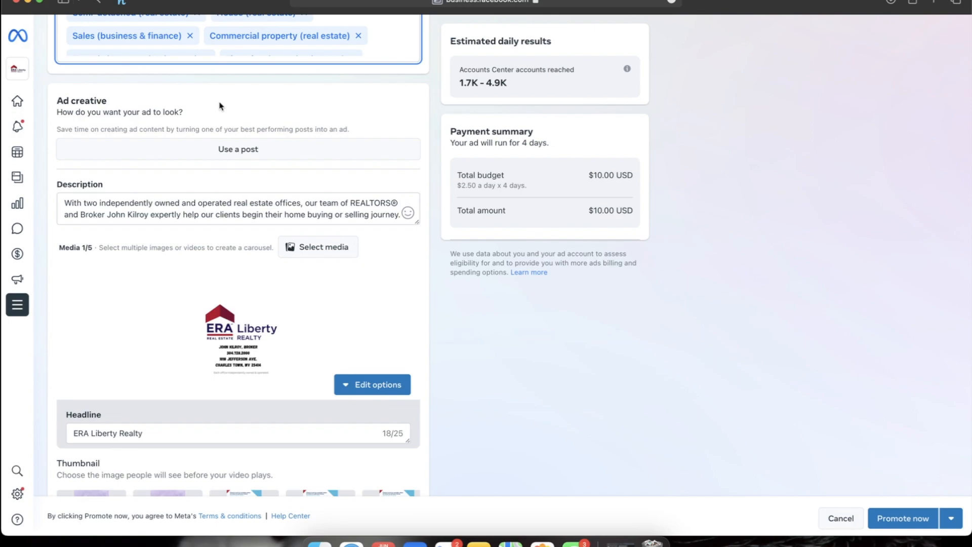
left_click_drag(417, 225, 416, 226)
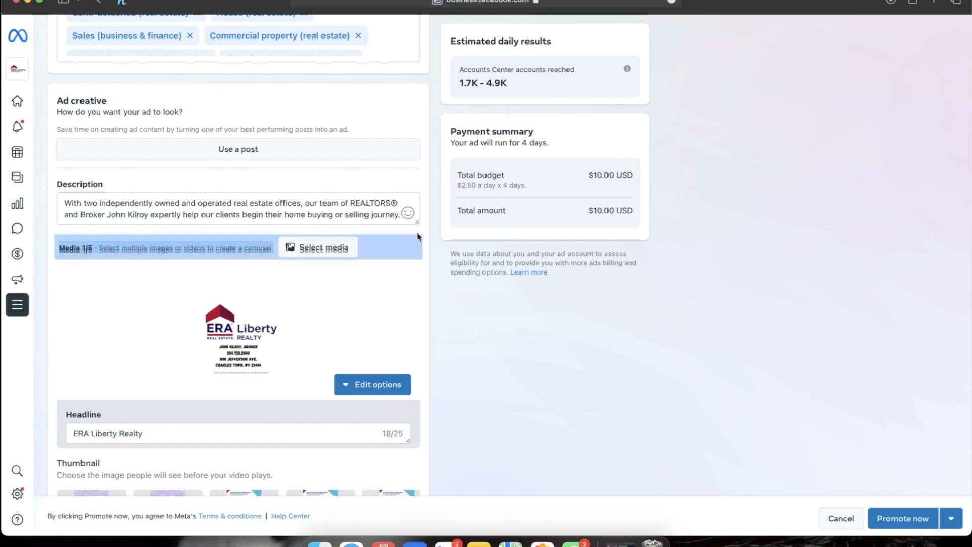
left_click(417, 225)
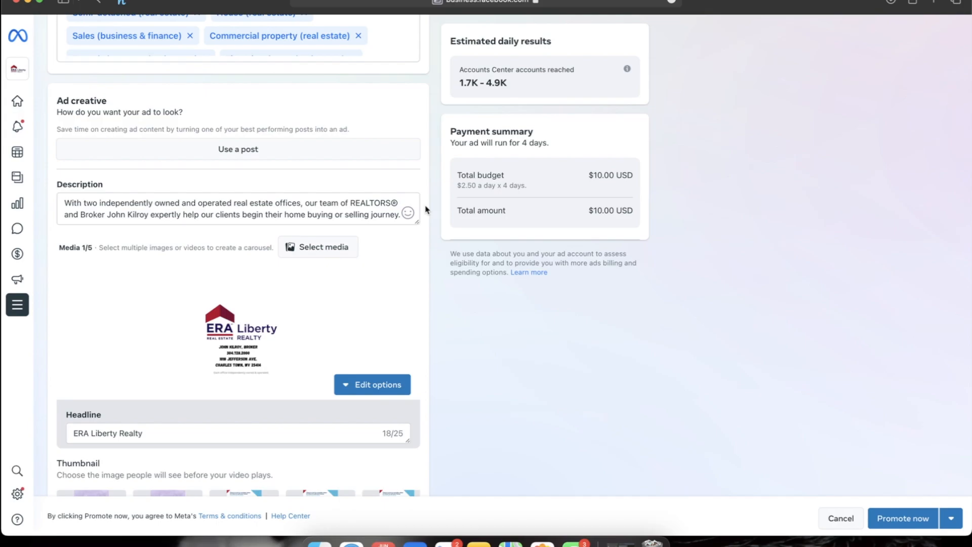
scroll(571, 373, "up", 7)
scroll(570, 373, "down", 3)
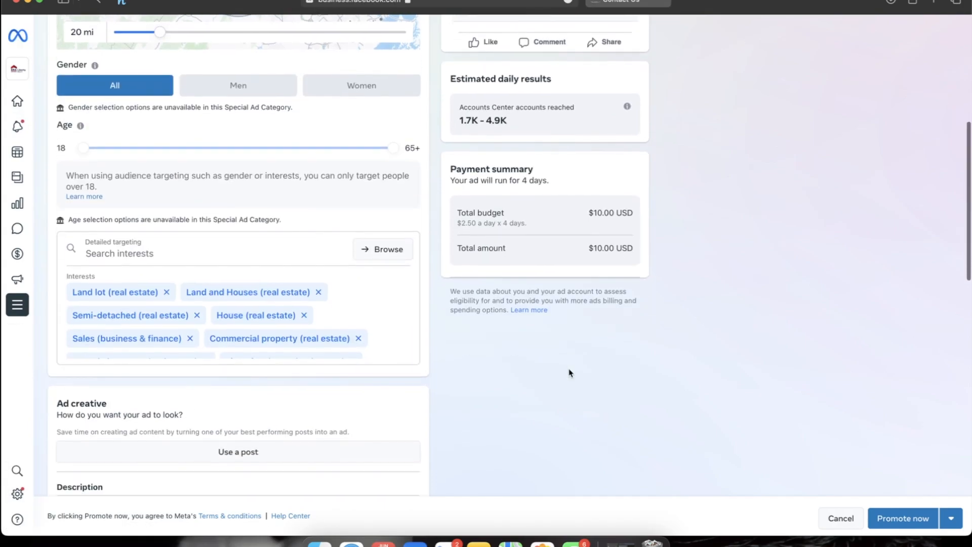
scroll(571, 373, "down", 4)
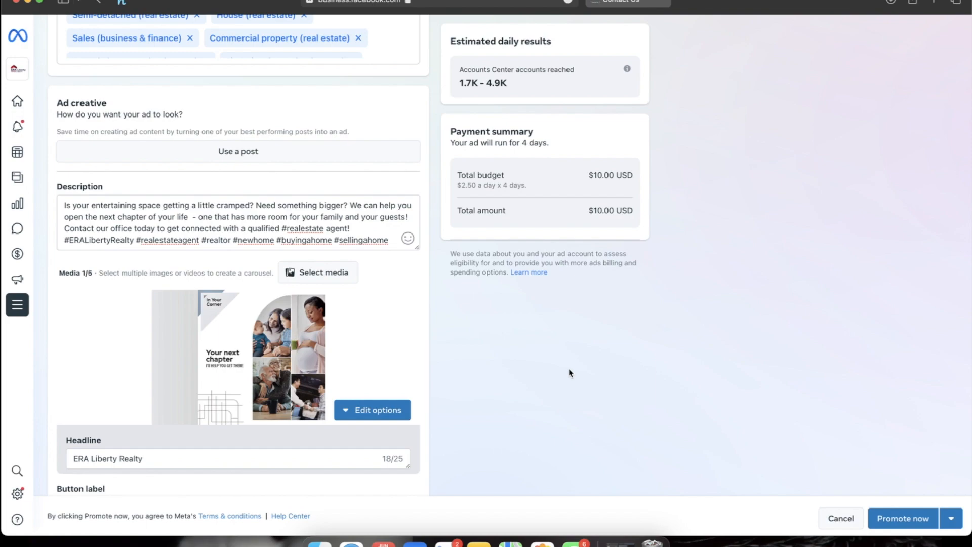
Step: Delete the extra space before the dash after "open the next chapter of your life" in the ad description
left_click_drag(364, 237, 293, 232)
left_click(241, 227)
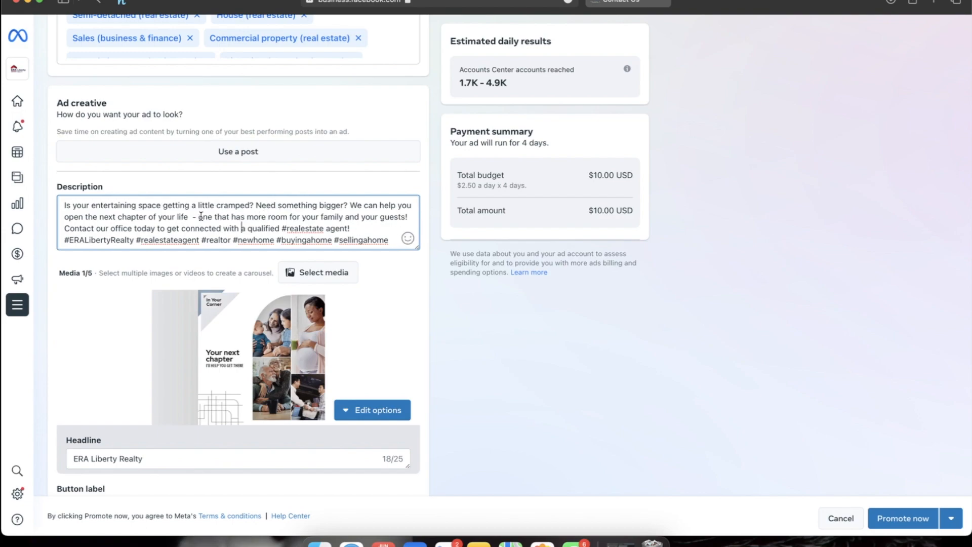
key("BackSpace")
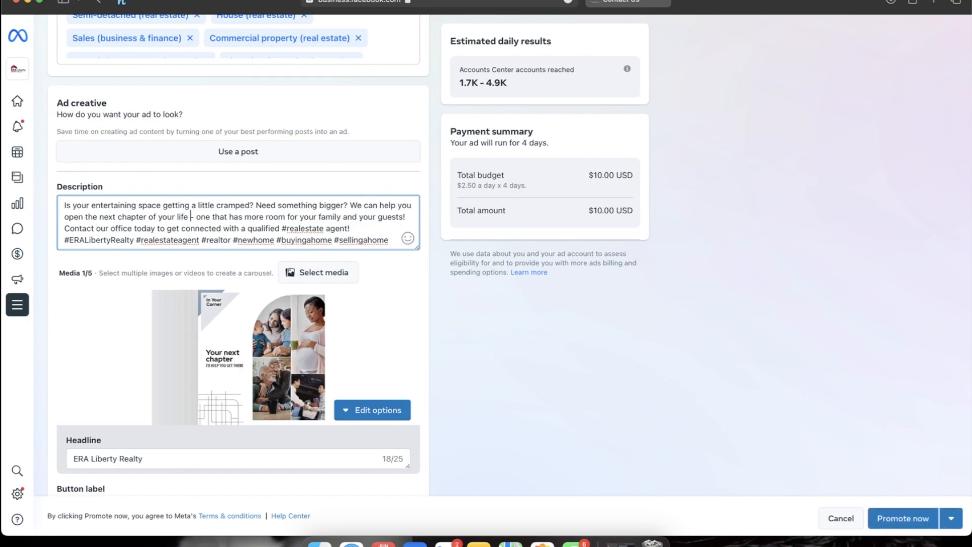
Step: Insert an open book emoji at the end of the ad description, after #sellingahome
left_click(407, 239)
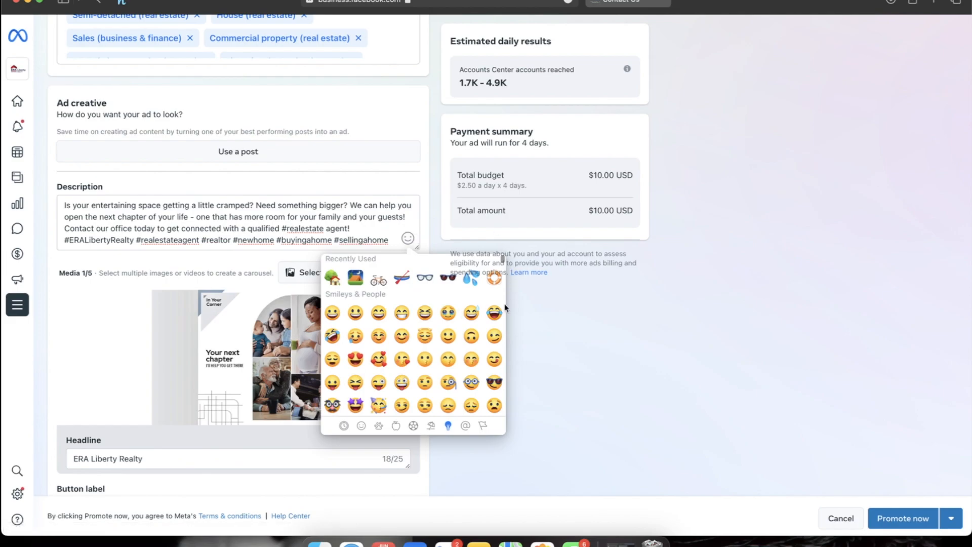
scroll(438, 346, "down", 5)
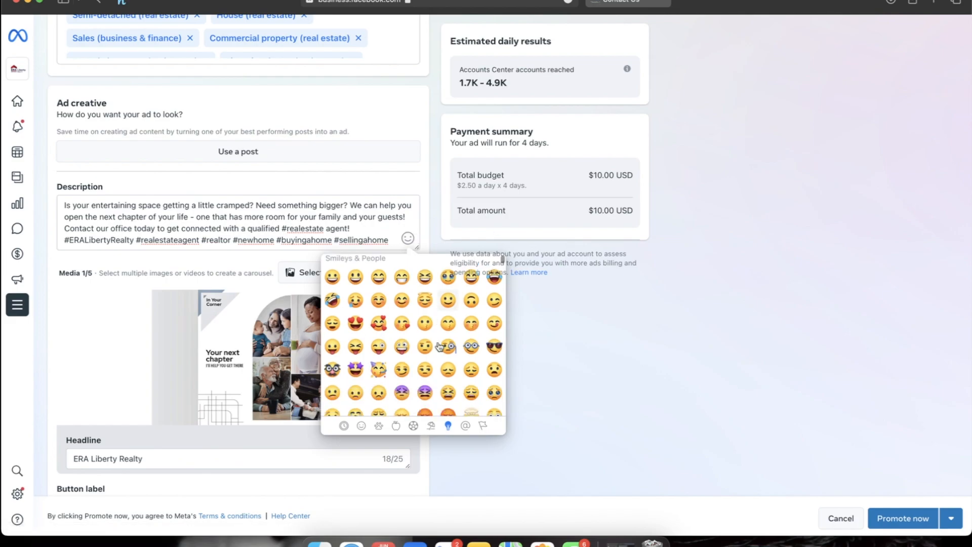
scroll(439, 346, "down", 15)
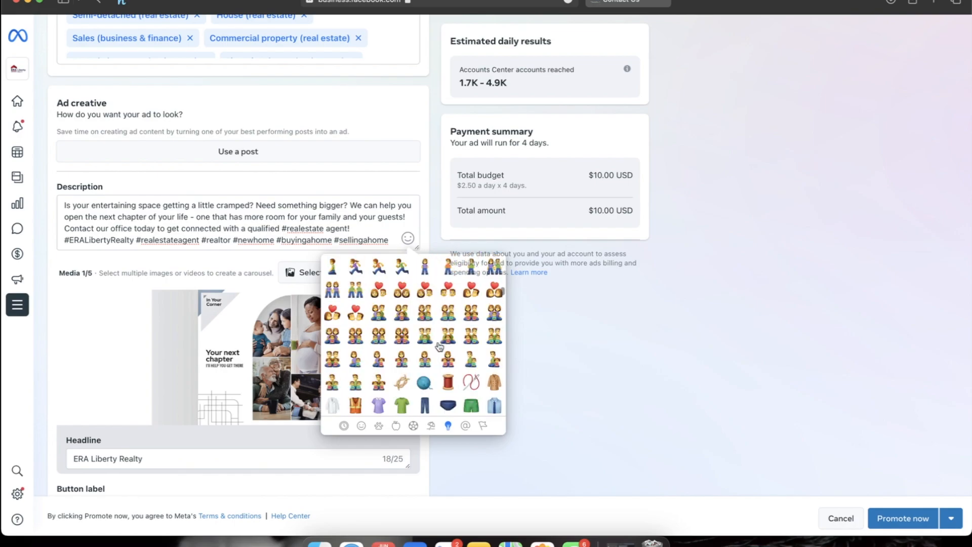
scroll(438, 346, "down", 12)
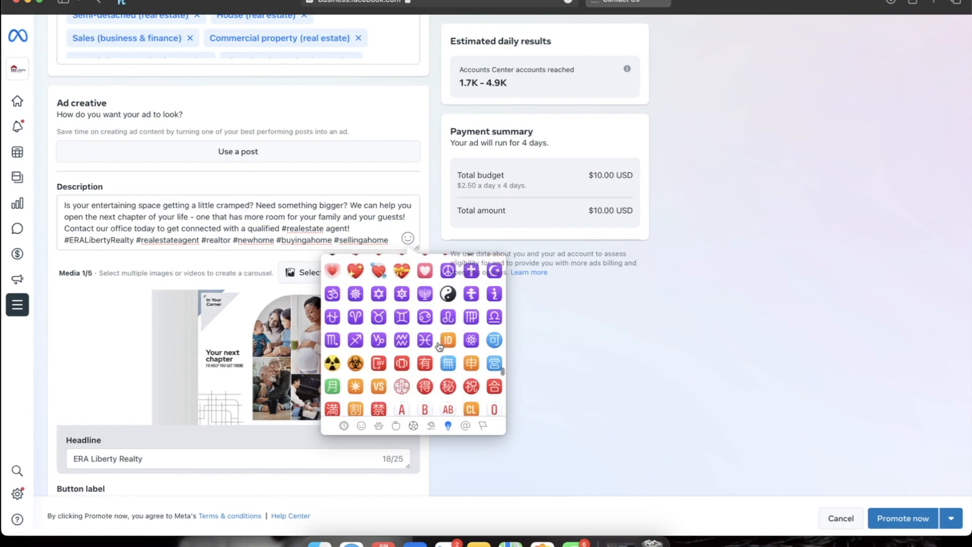
scroll(438, 346, "up", 1)
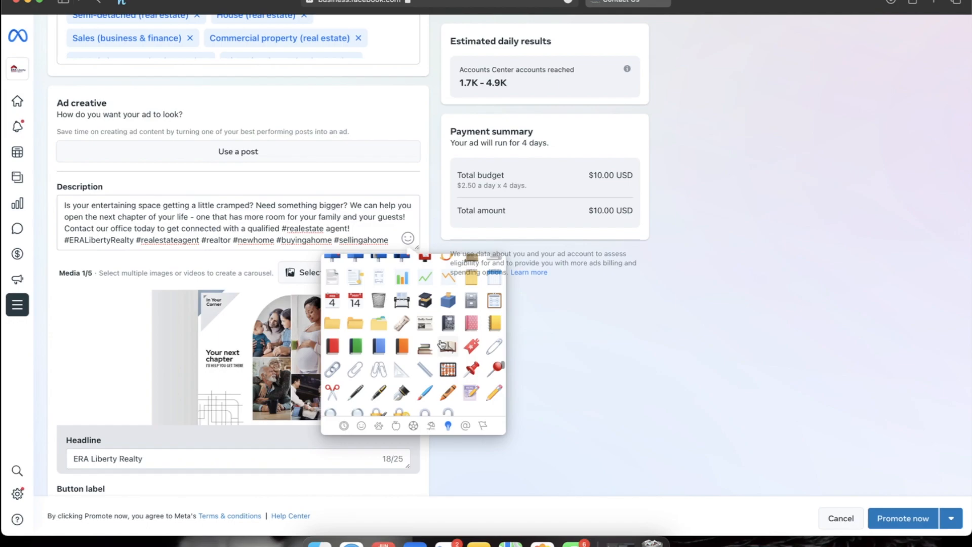
left_click(442, 345)
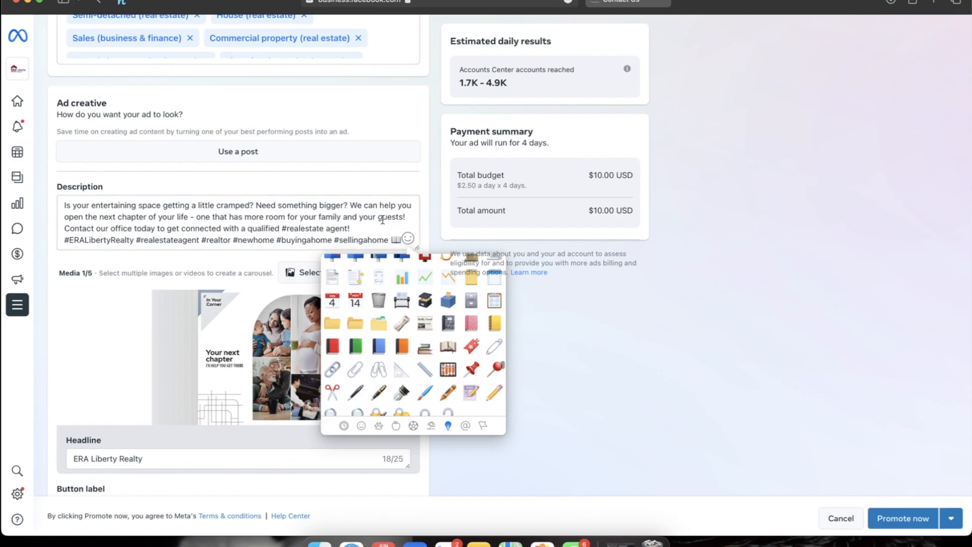
Step: Replace the dash after "the next chapter of your life" in the description with a copy of the open book emoji
left_click(383, 217)
left_click(376, 233)
left_click(392, 240)
left_click_drag(392, 240, 402, 240)
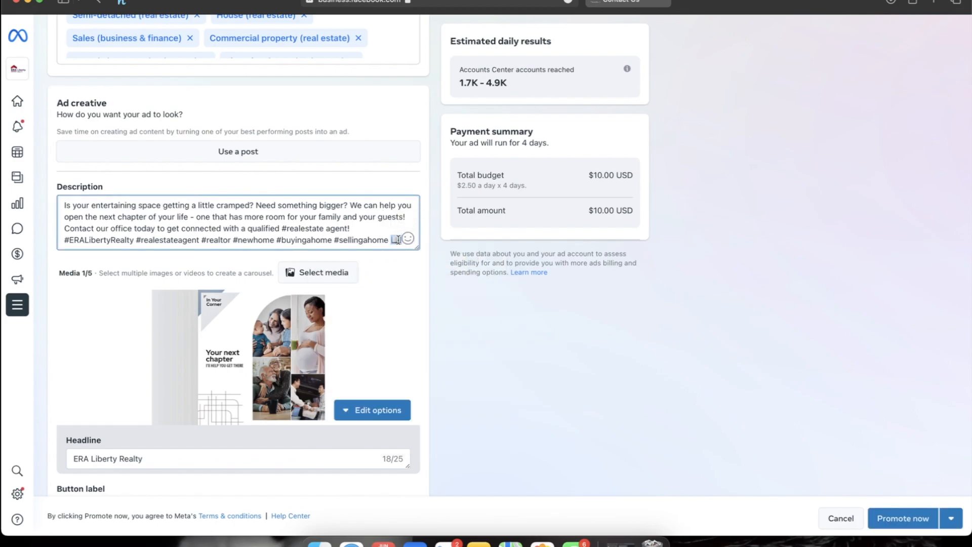
right_click(399, 242)
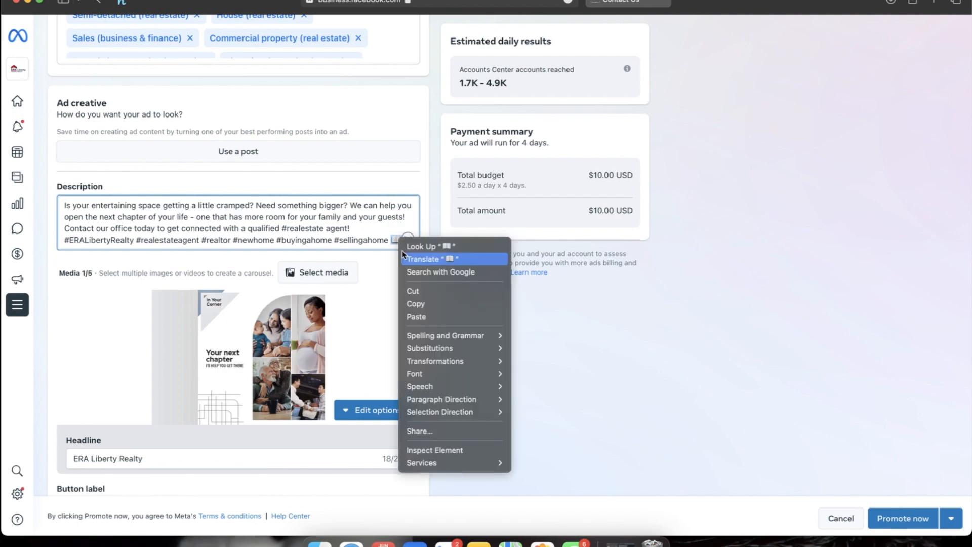
left_click(424, 304)
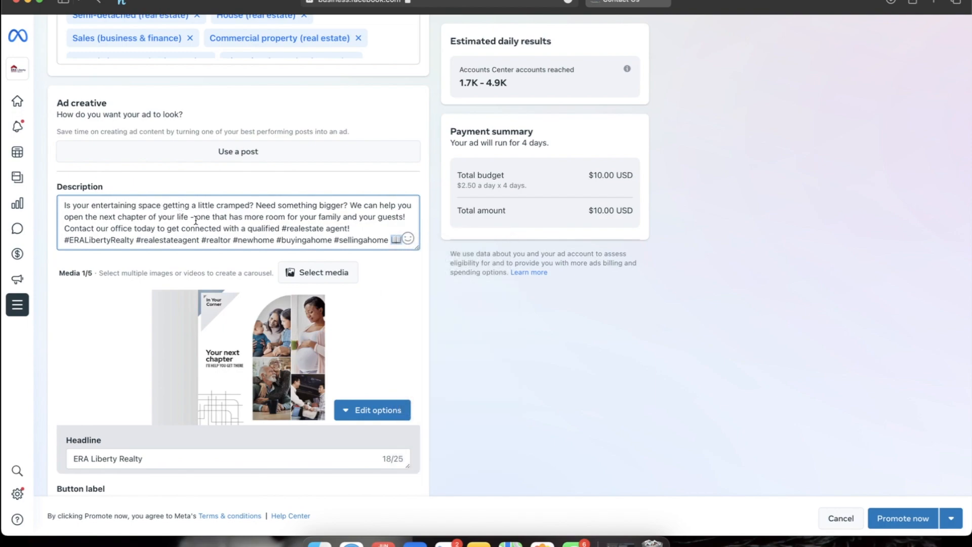
left_click(190, 218)
right_click(189, 218)
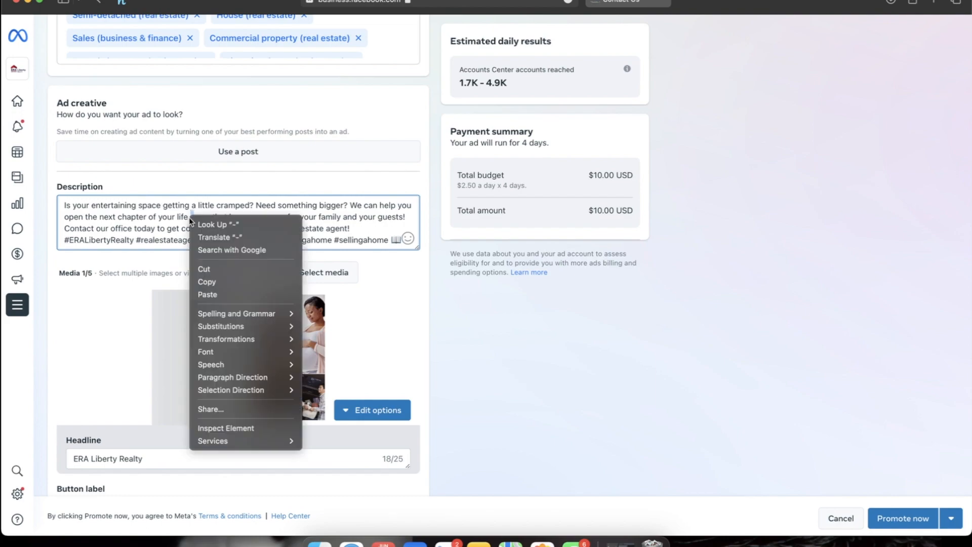
left_click(217, 294)
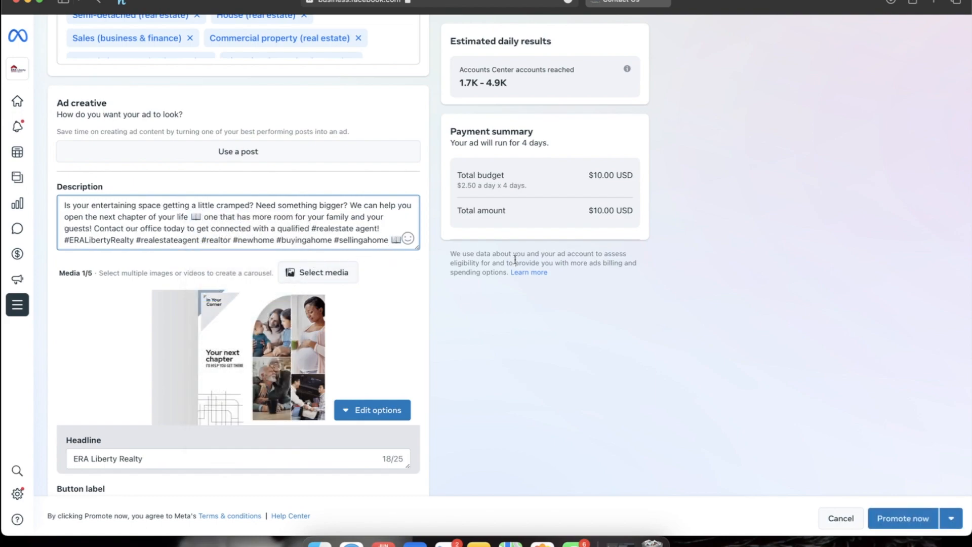
Step: Delete the open book emoji after #sellingahome at the end of the ad description and browse the available emojis
key("BackSpace")
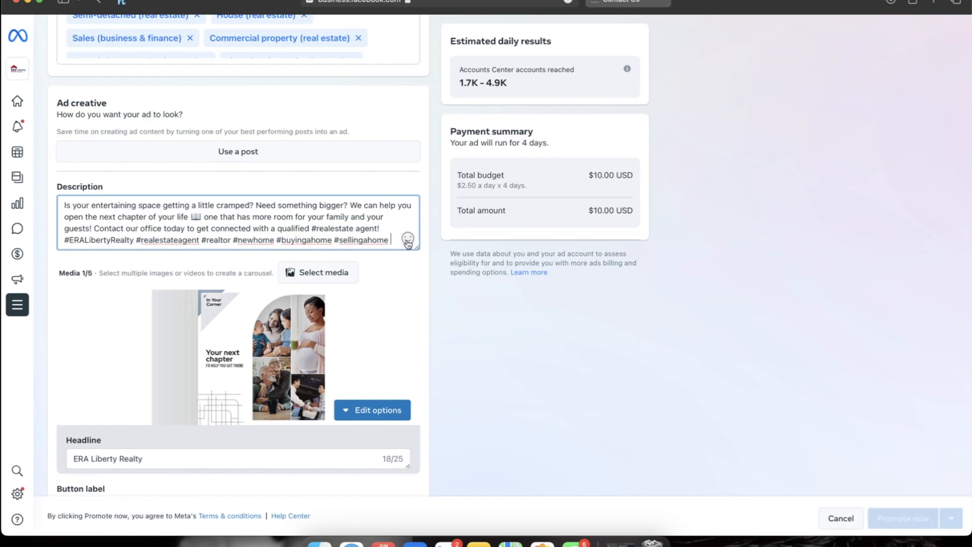
left_click(408, 239)
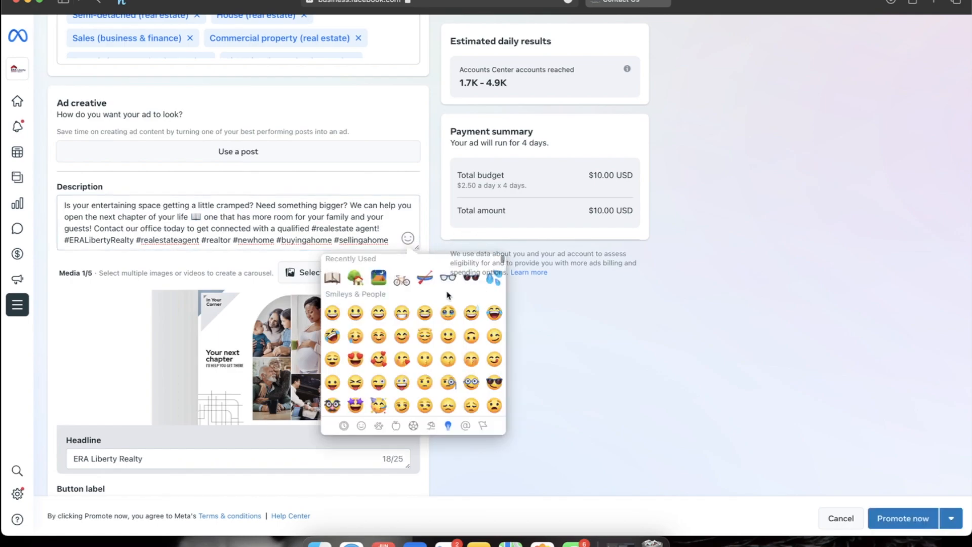
scroll(424, 369, "down", 5)
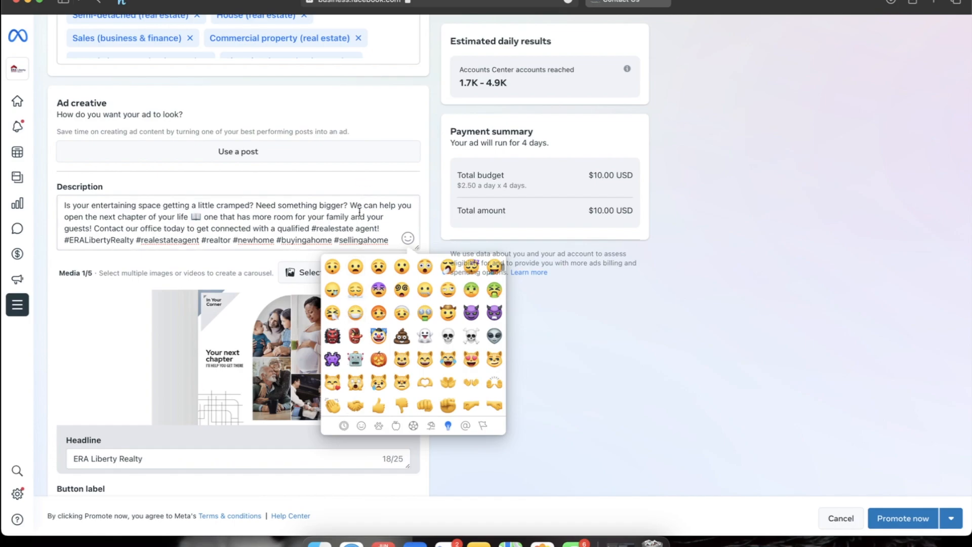
left_click(374, 229)
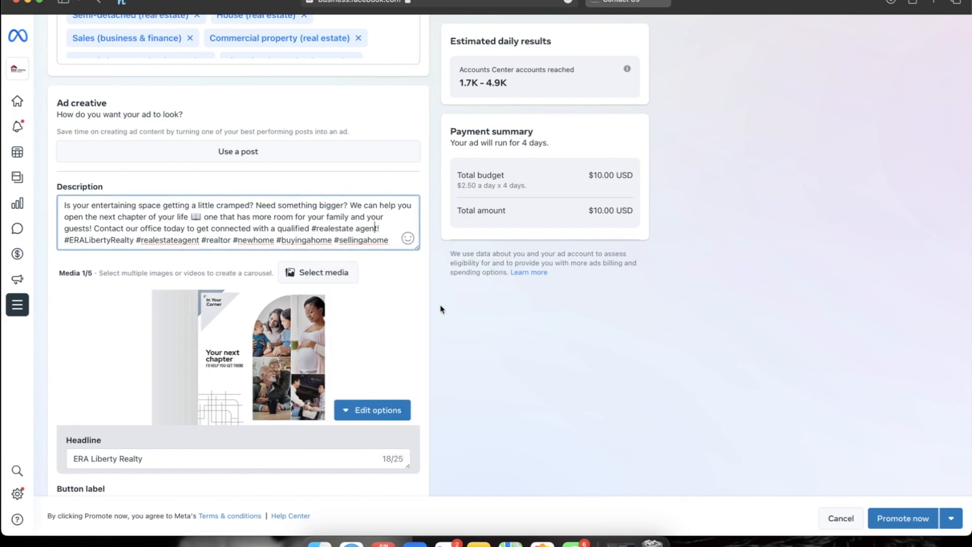
Step: Replace the ad's headline with "Call ERA Today"
scroll(440, 309, "down", 3)
scroll(440, 308, "down", 3)
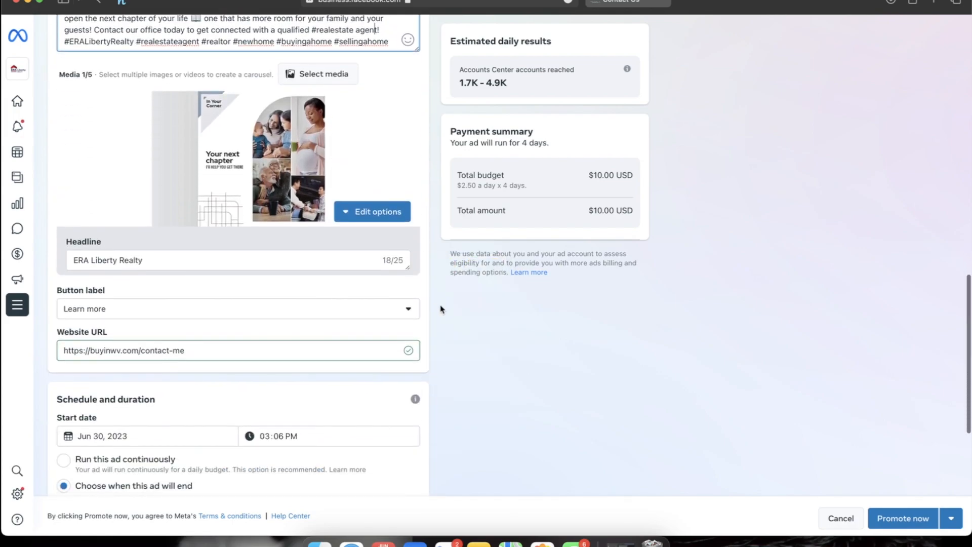
scroll(166, 258, "down", 1)
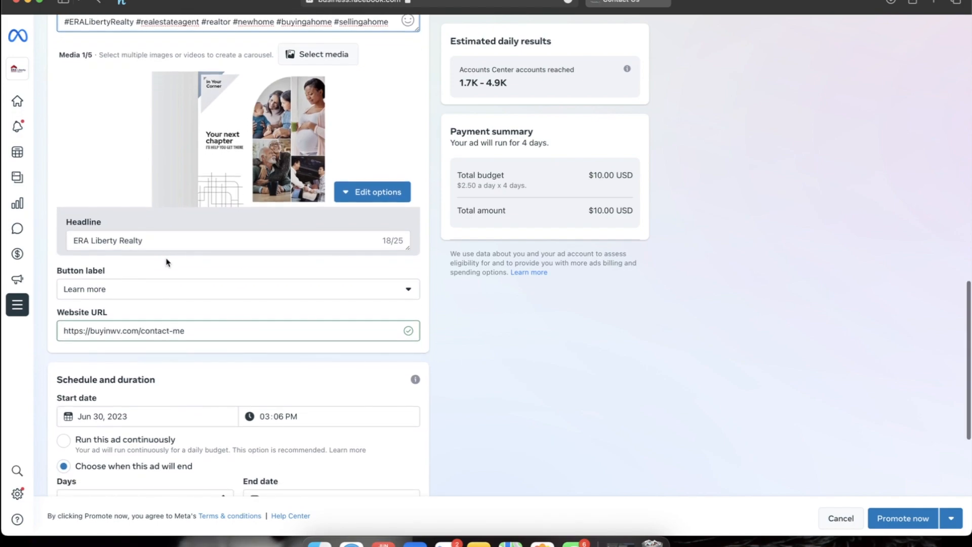
triple_click(158, 246)
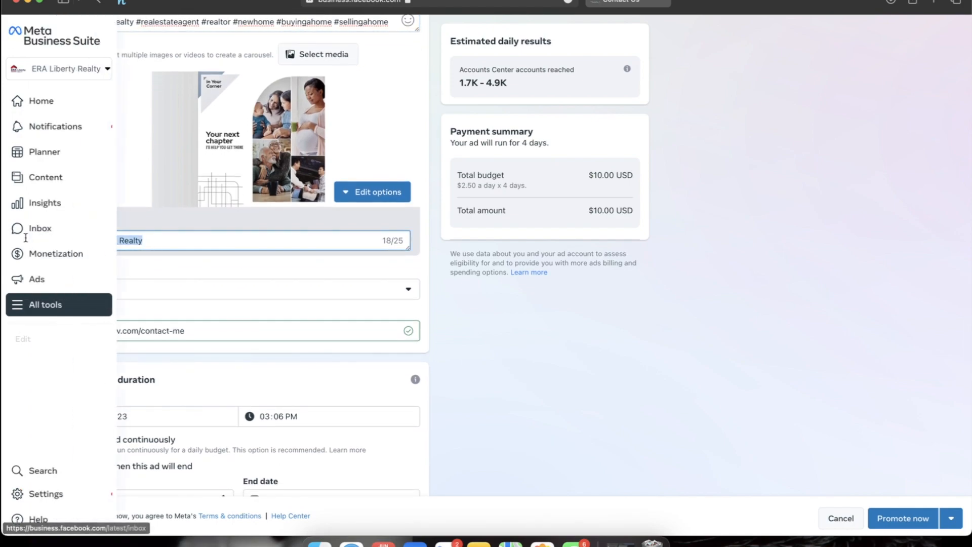
type("Call")
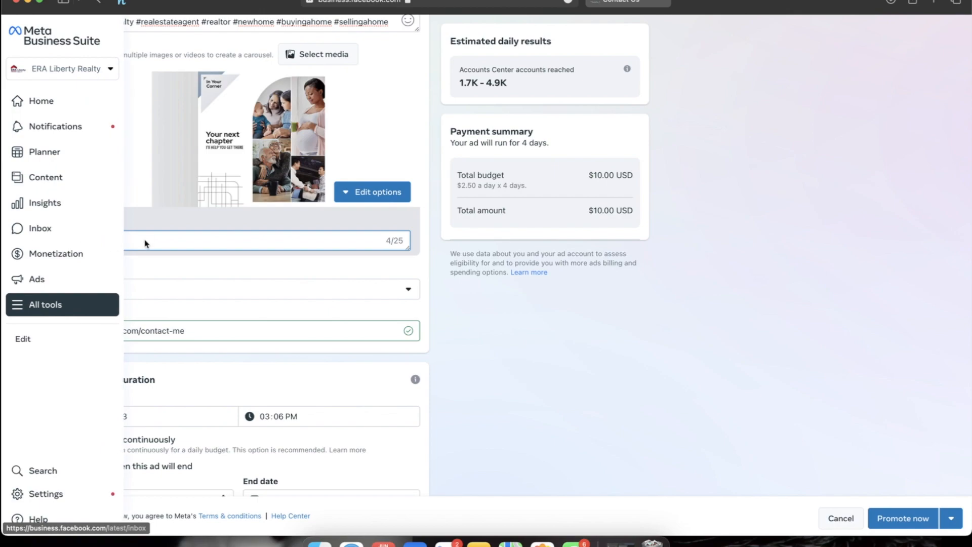
type(" ERA Today")
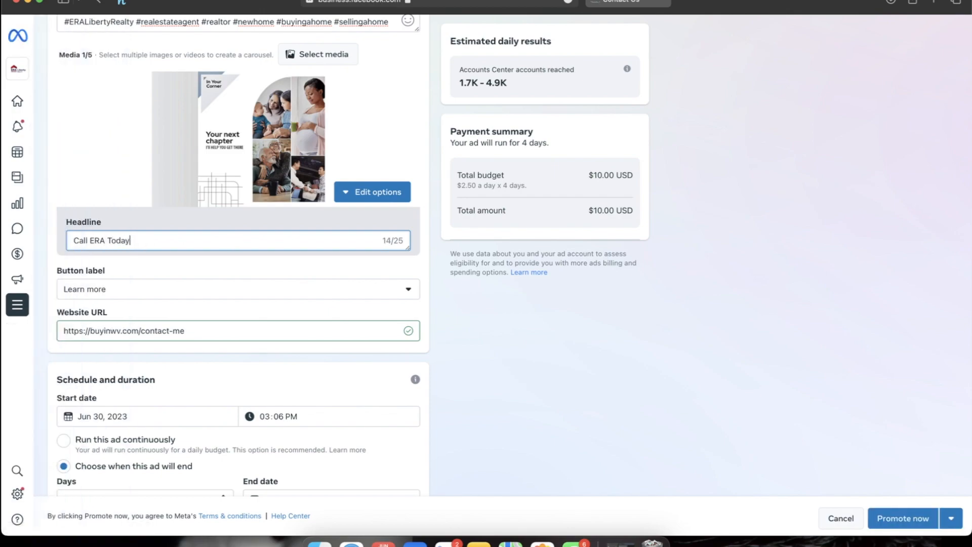
left_click(434, 280)
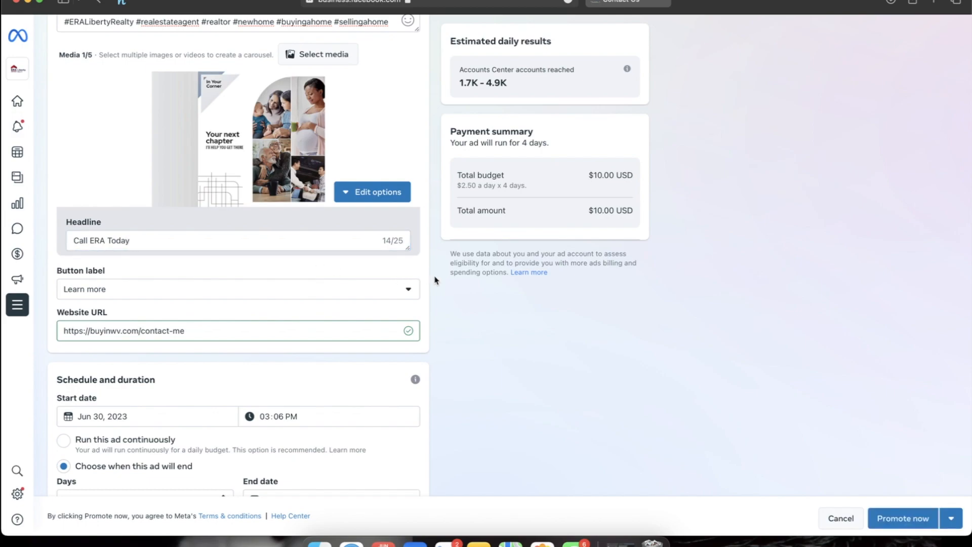
Step: Review the available button label options for the ad, leaving Learn more selected
scroll(434, 280, "up", 1)
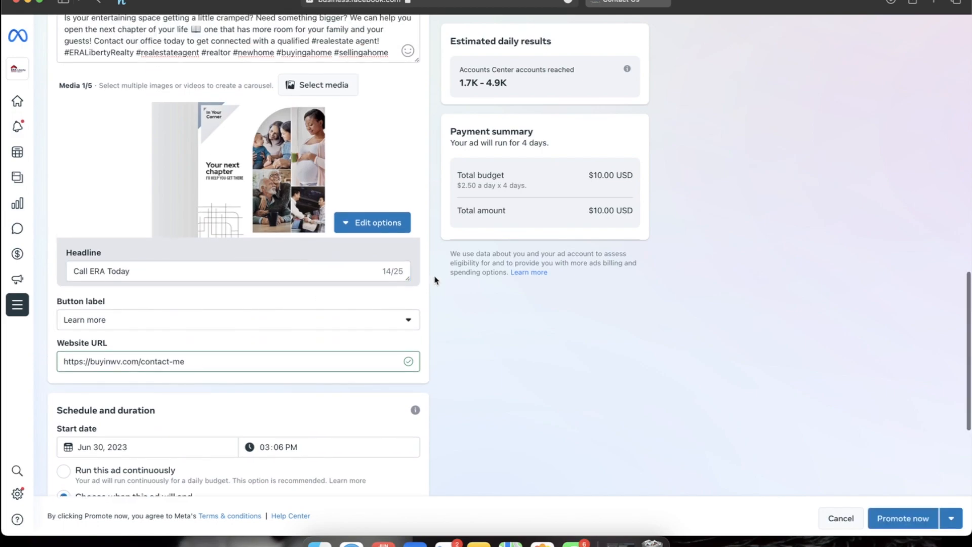
scroll(434, 280, "up", 2)
scroll(435, 280, "down", 1)
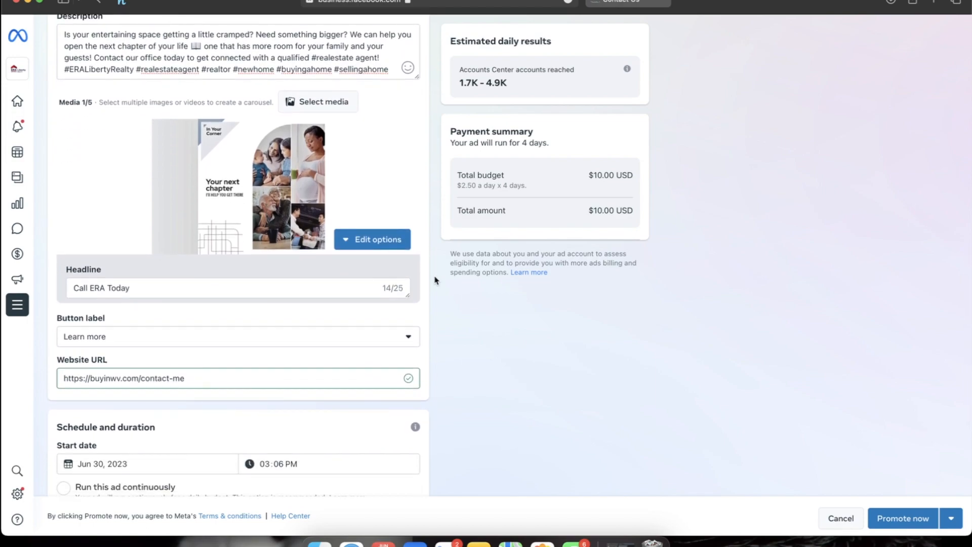
left_click(407, 337)
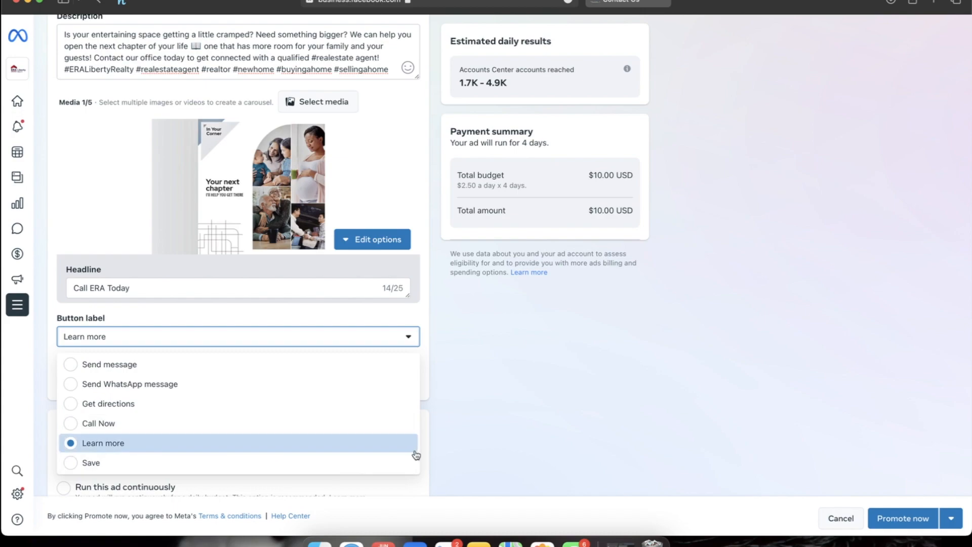
left_click(453, 417)
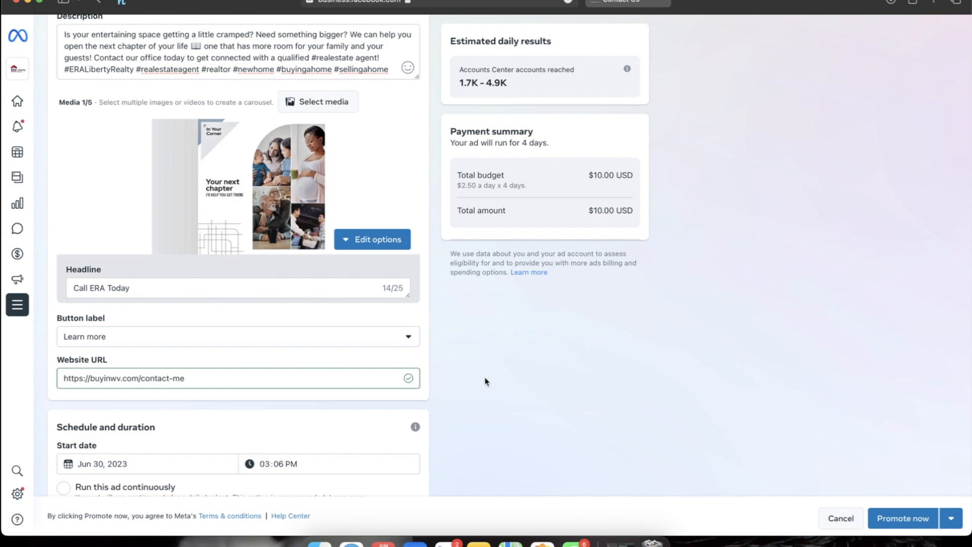
Step: Review the ad's website URL, schedule and duration, daily budget, placements and payment method, and look back over the creative and audience settings
scroll(485, 381, "down", 2)
scroll(443, 349, "down", 3)
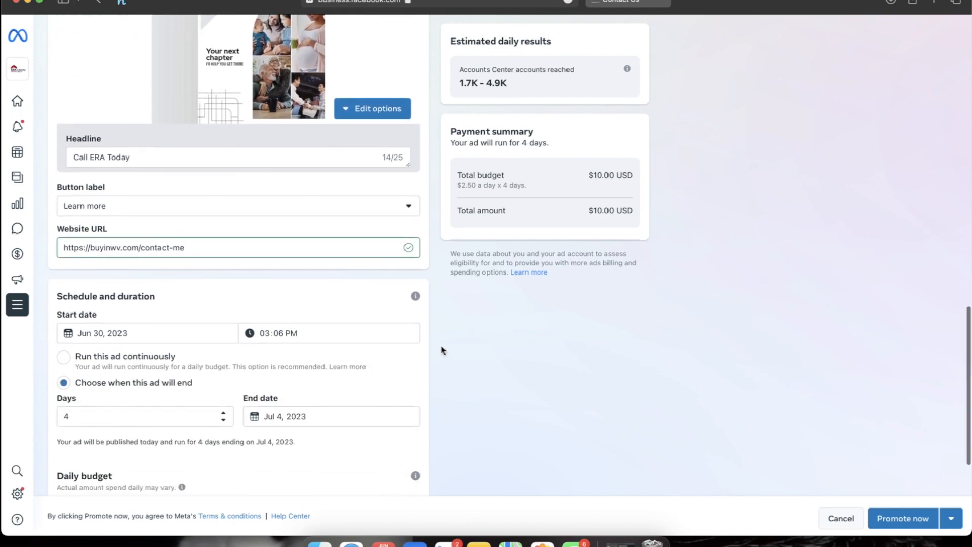
scroll(441, 349, "down", 3)
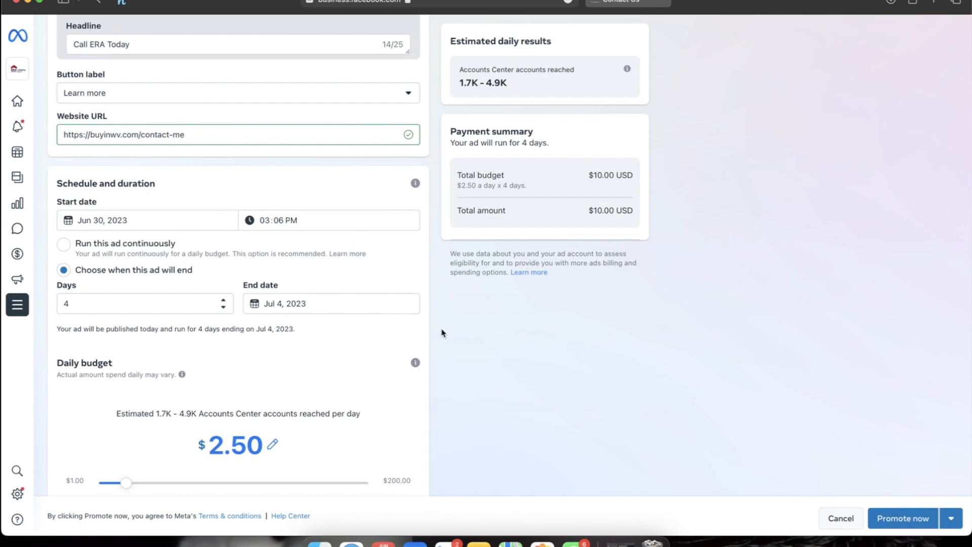
scroll(442, 332, "down", 1)
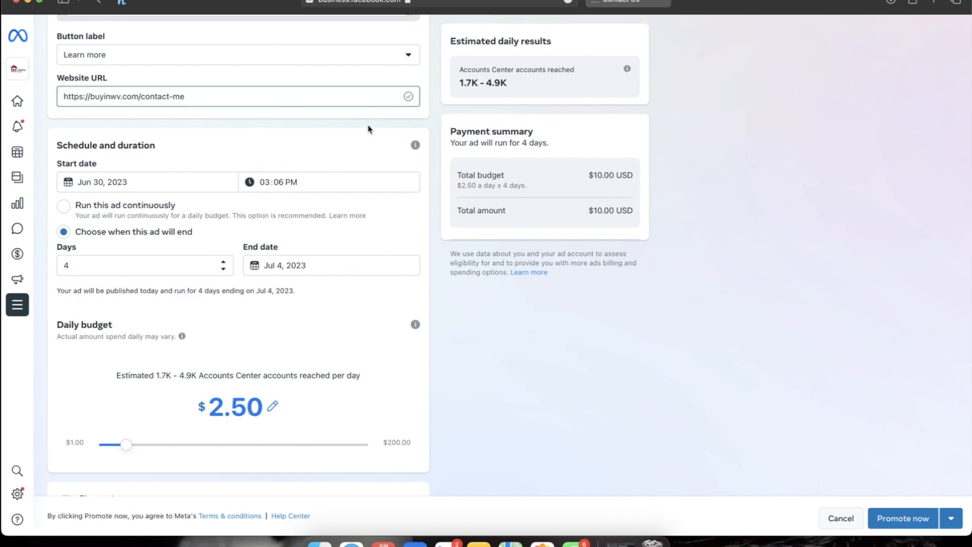
scroll(348, 156, "down", 1)
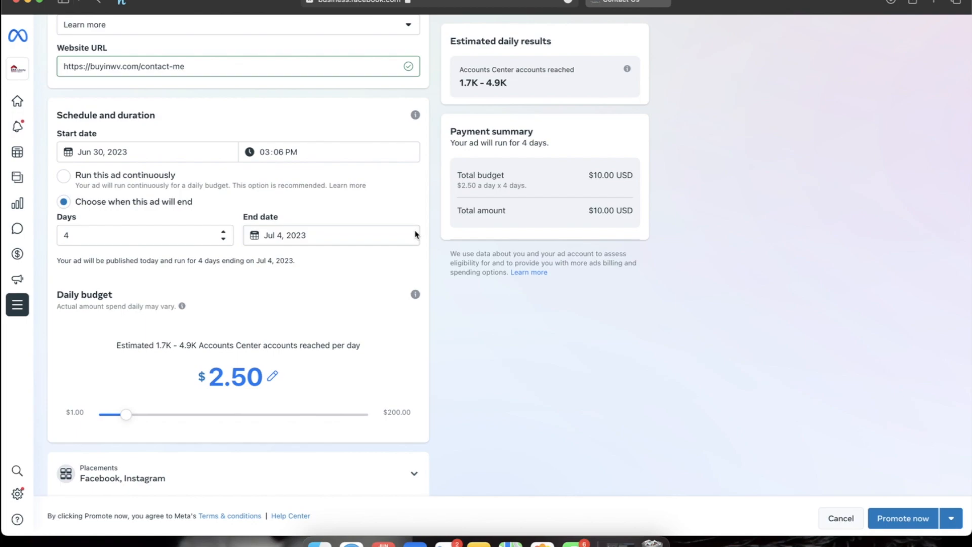
scroll(435, 249, "down", 2)
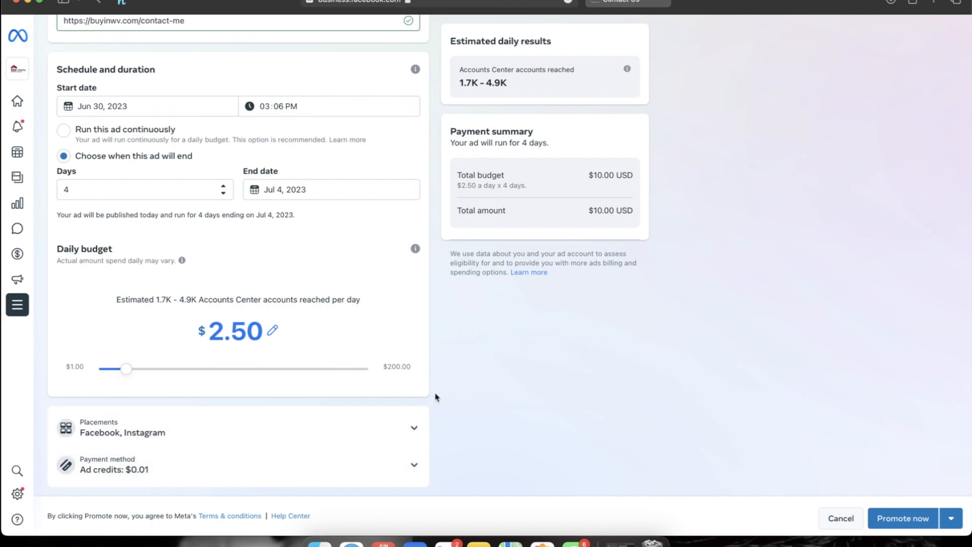
scroll(465, 385, "up", 3)
scroll(465, 385, "up", 10)
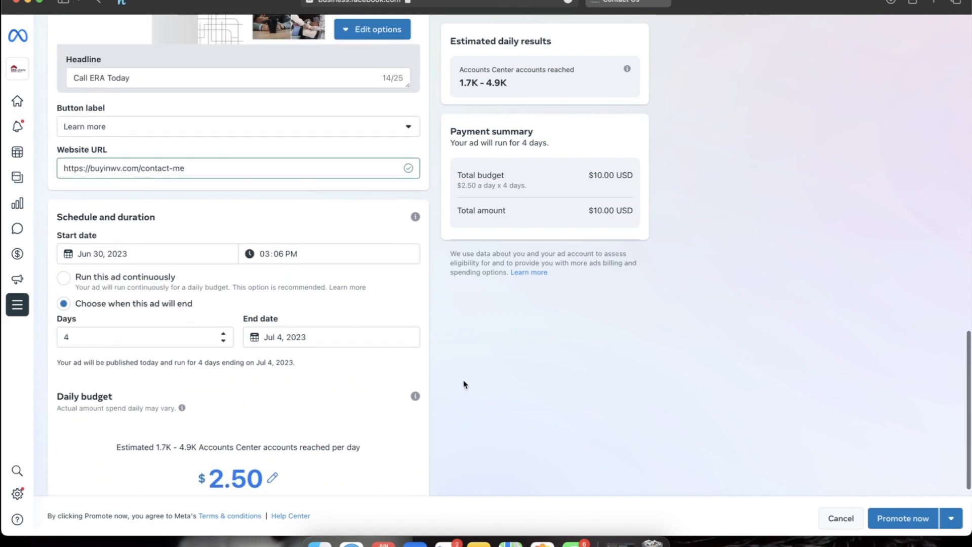
scroll(464, 385, "up", 4)
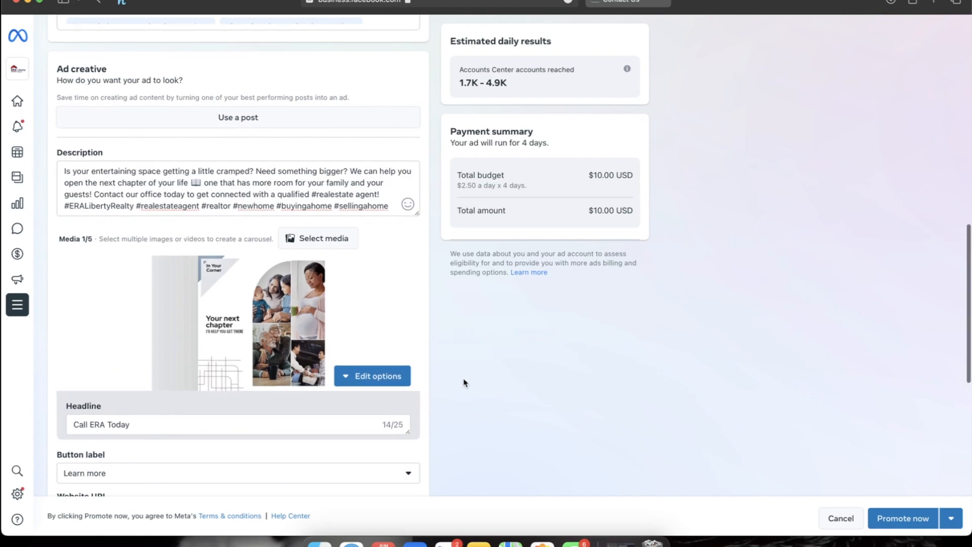
scroll(464, 385, "up", 11)
scroll(463, 382, "up", 10)
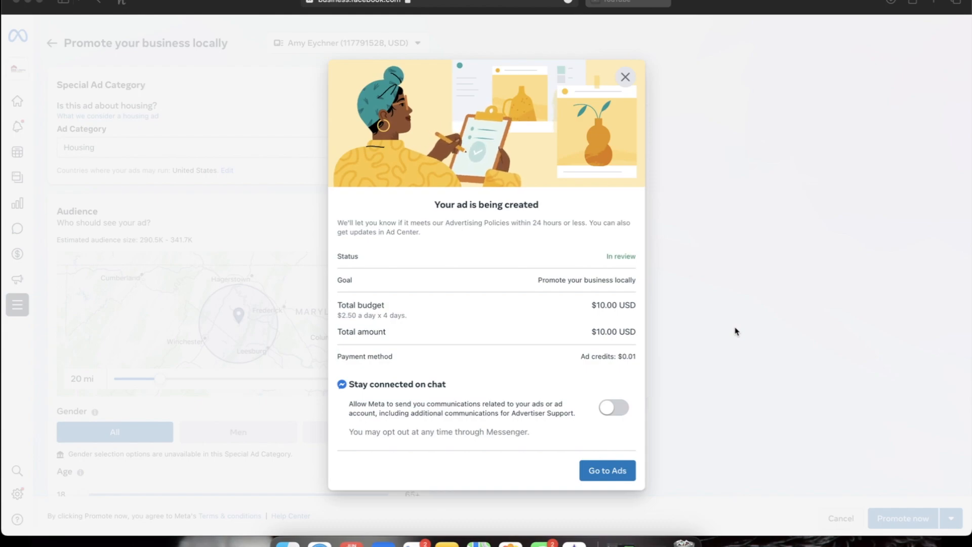
Step: Go to the ads summary from the ad creation confirmation and examine the advertising summary and recent ads for the new local promotion
left_click(606, 470)
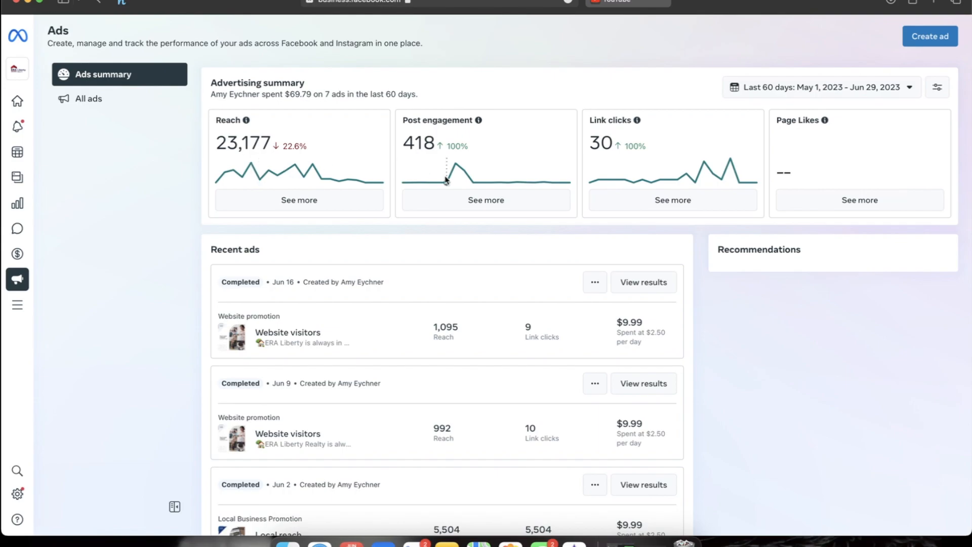
scroll(165, 239, "down", 1)
scroll(165, 238, "down", 5)
scroll(165, 238, "up", 3)
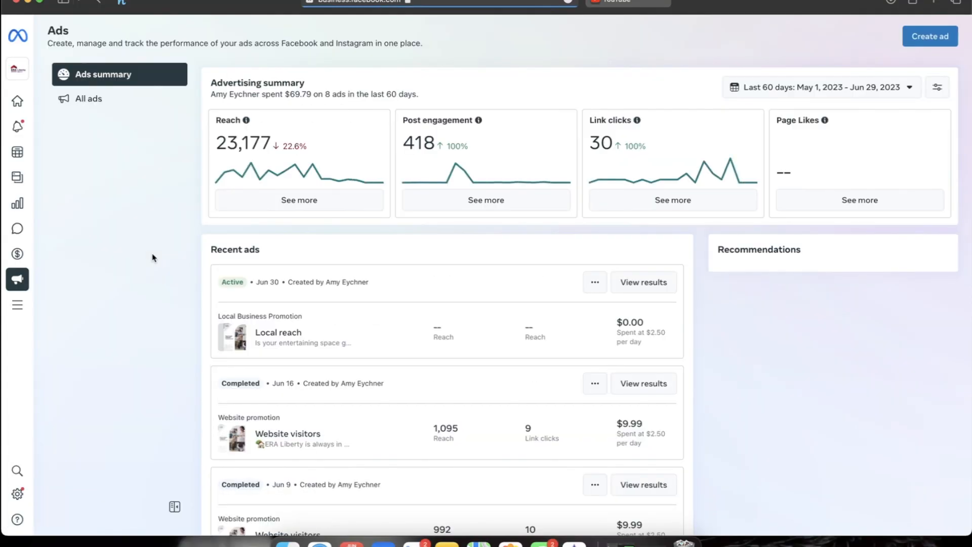
scroll(153, 258, "down", 3)
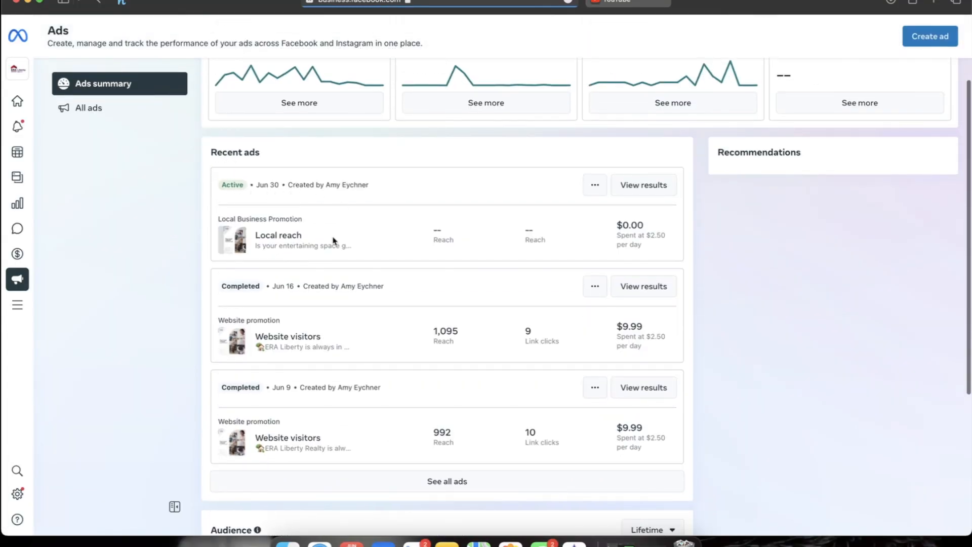
left_click(16, 435)
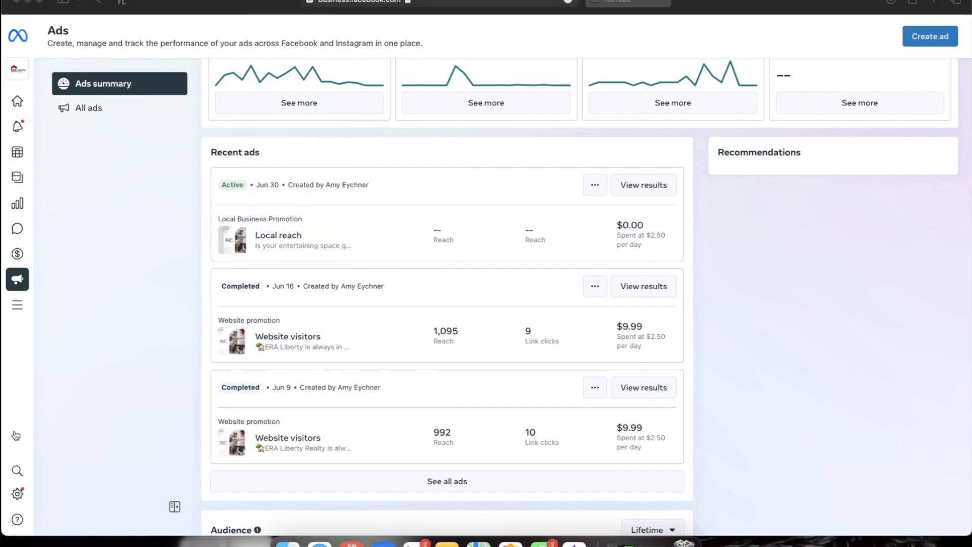